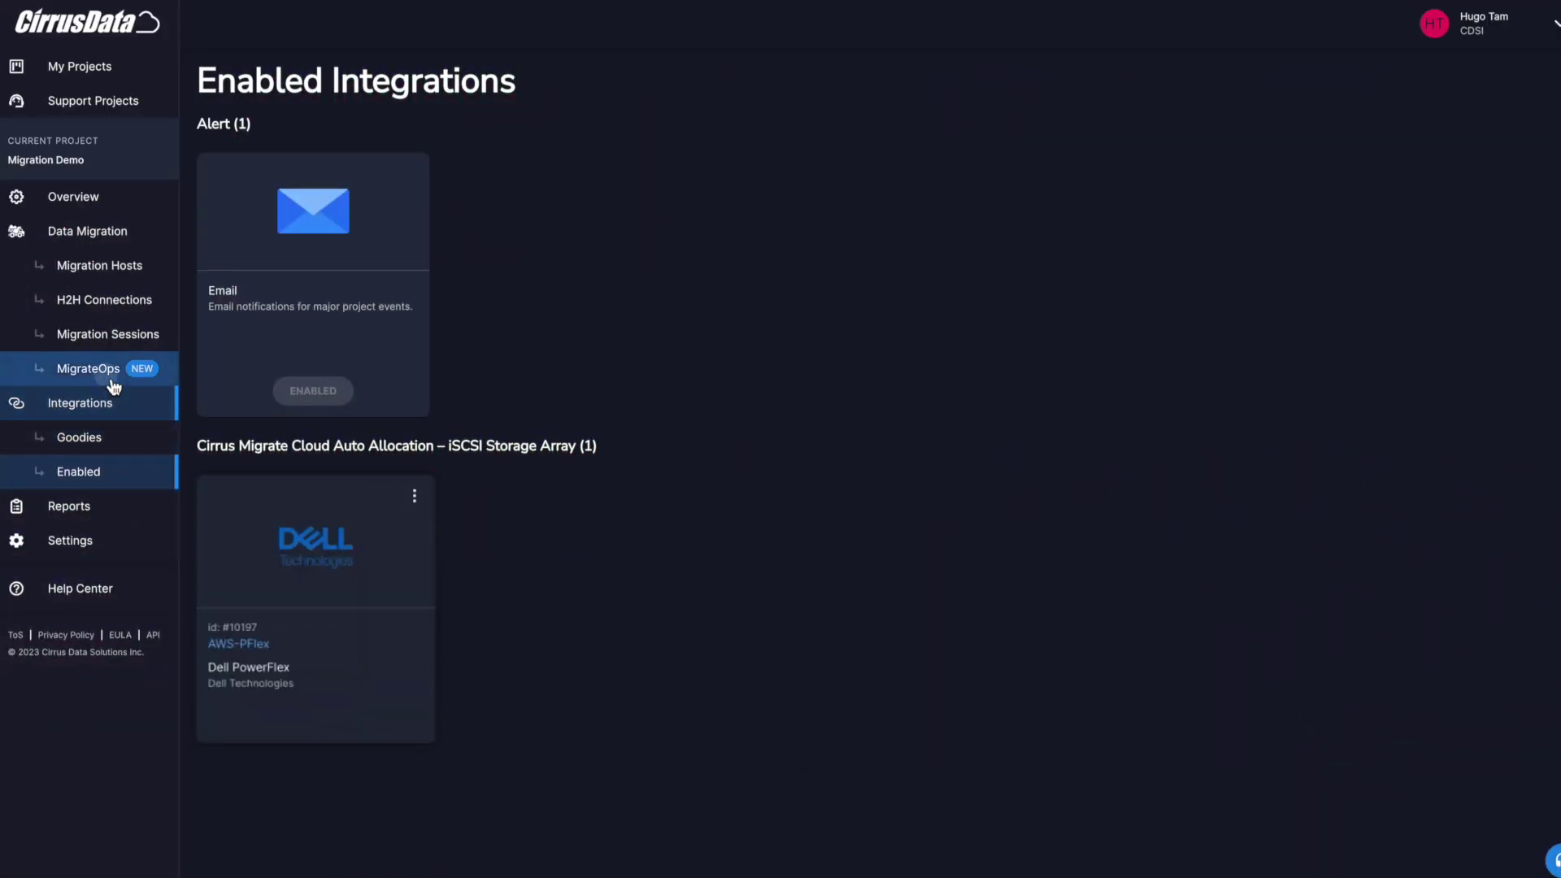
Start a new migration operation in MigrateOps, set up through a YAML configuration.
left_click(113, 380)
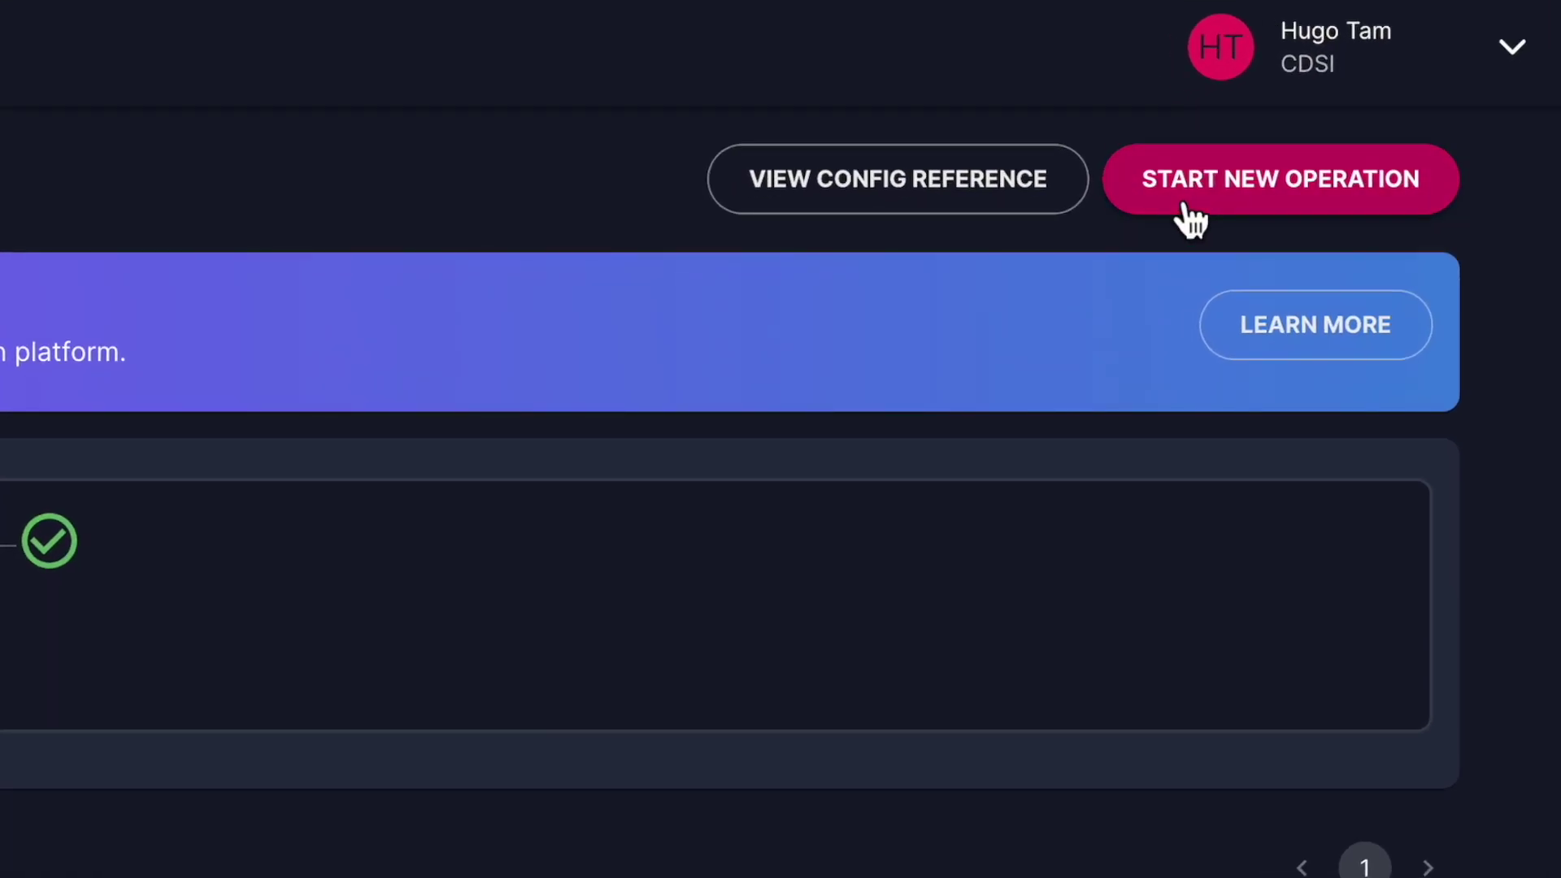
left_click(1187, 203)
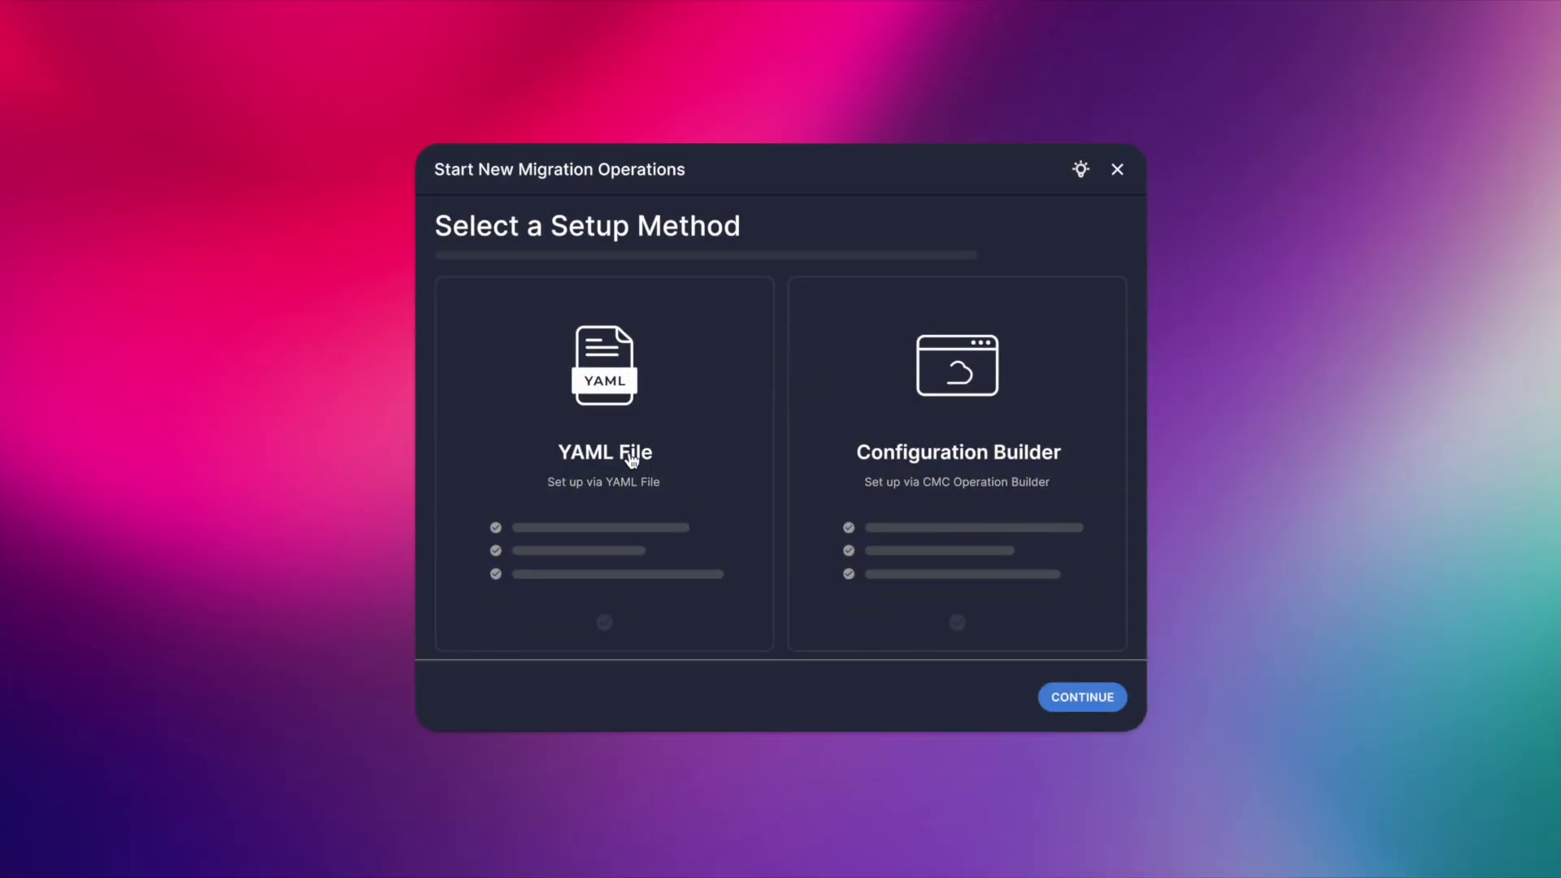
left_click(927, 457)
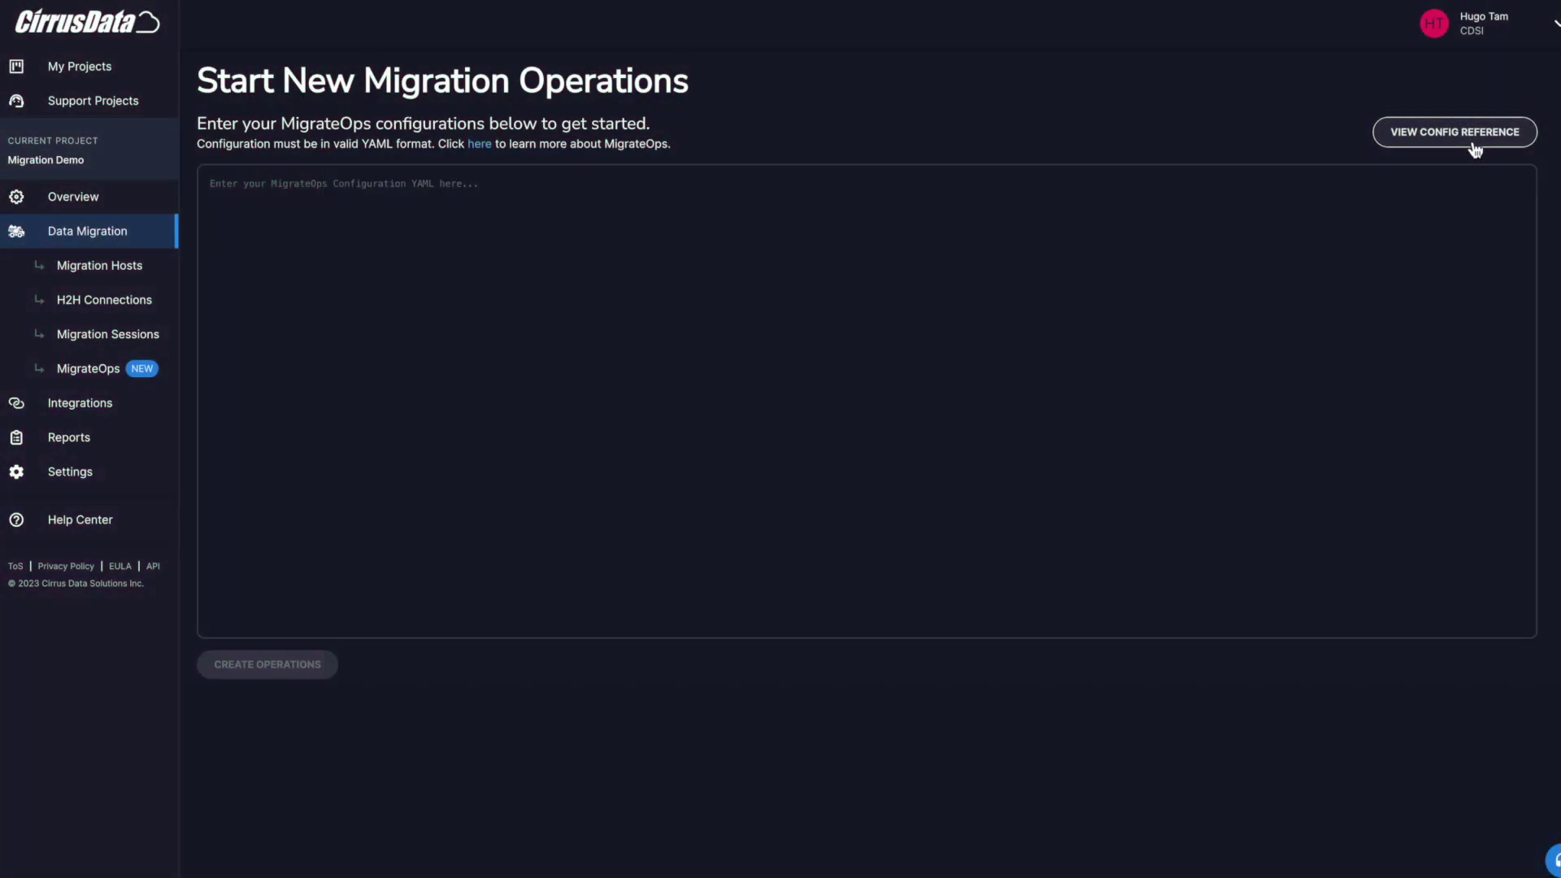
Open the MigrateOps configuration reference for the Local Migration recipe and read through its options.
left_click(1475, 148)
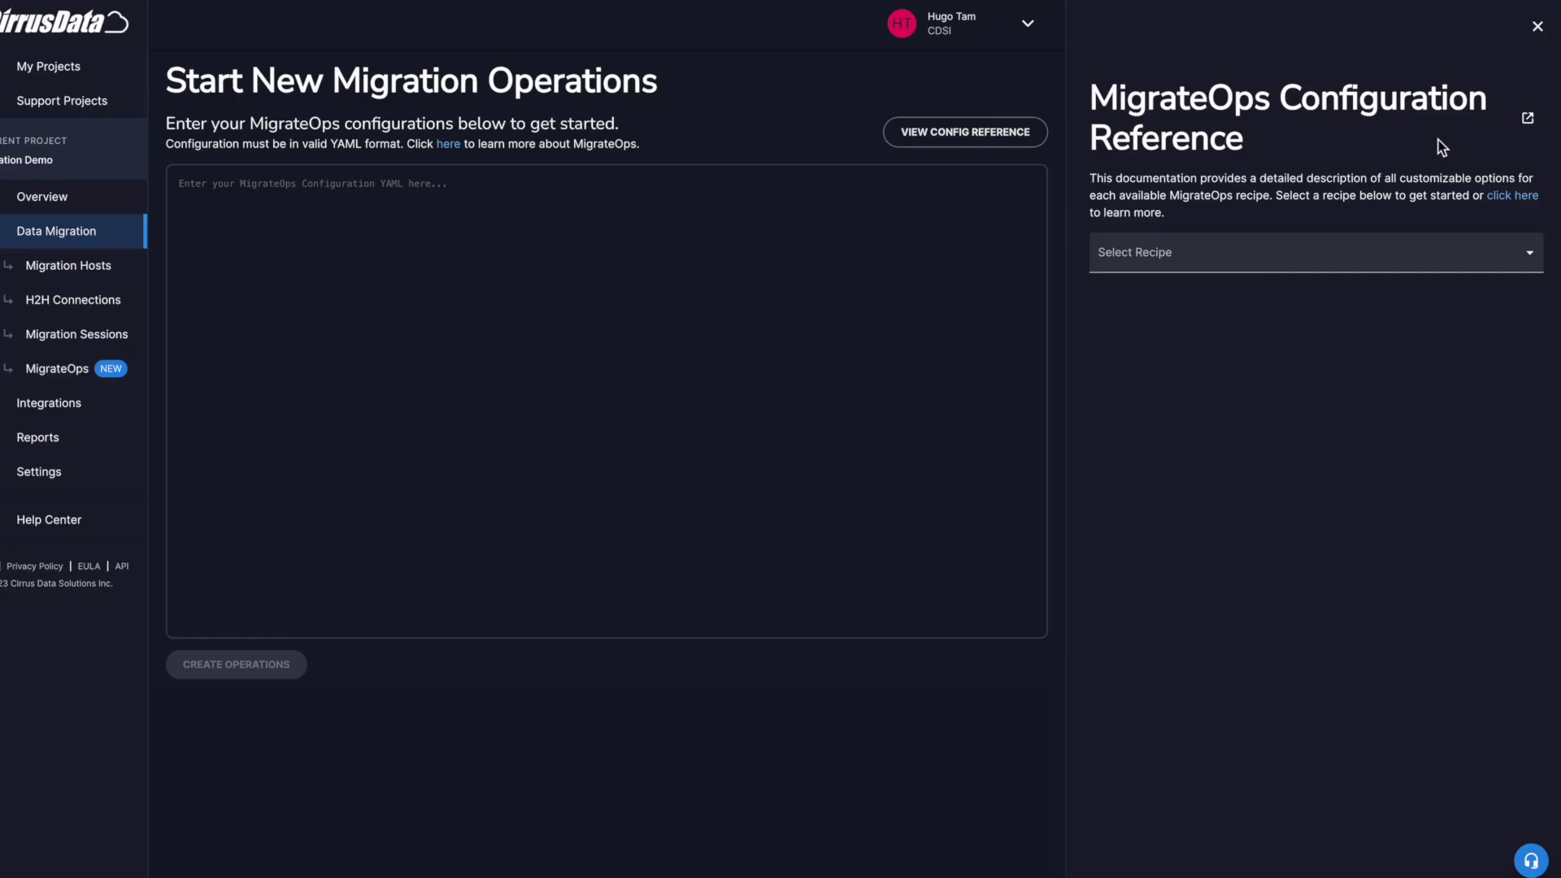
left_click(1423, 252)
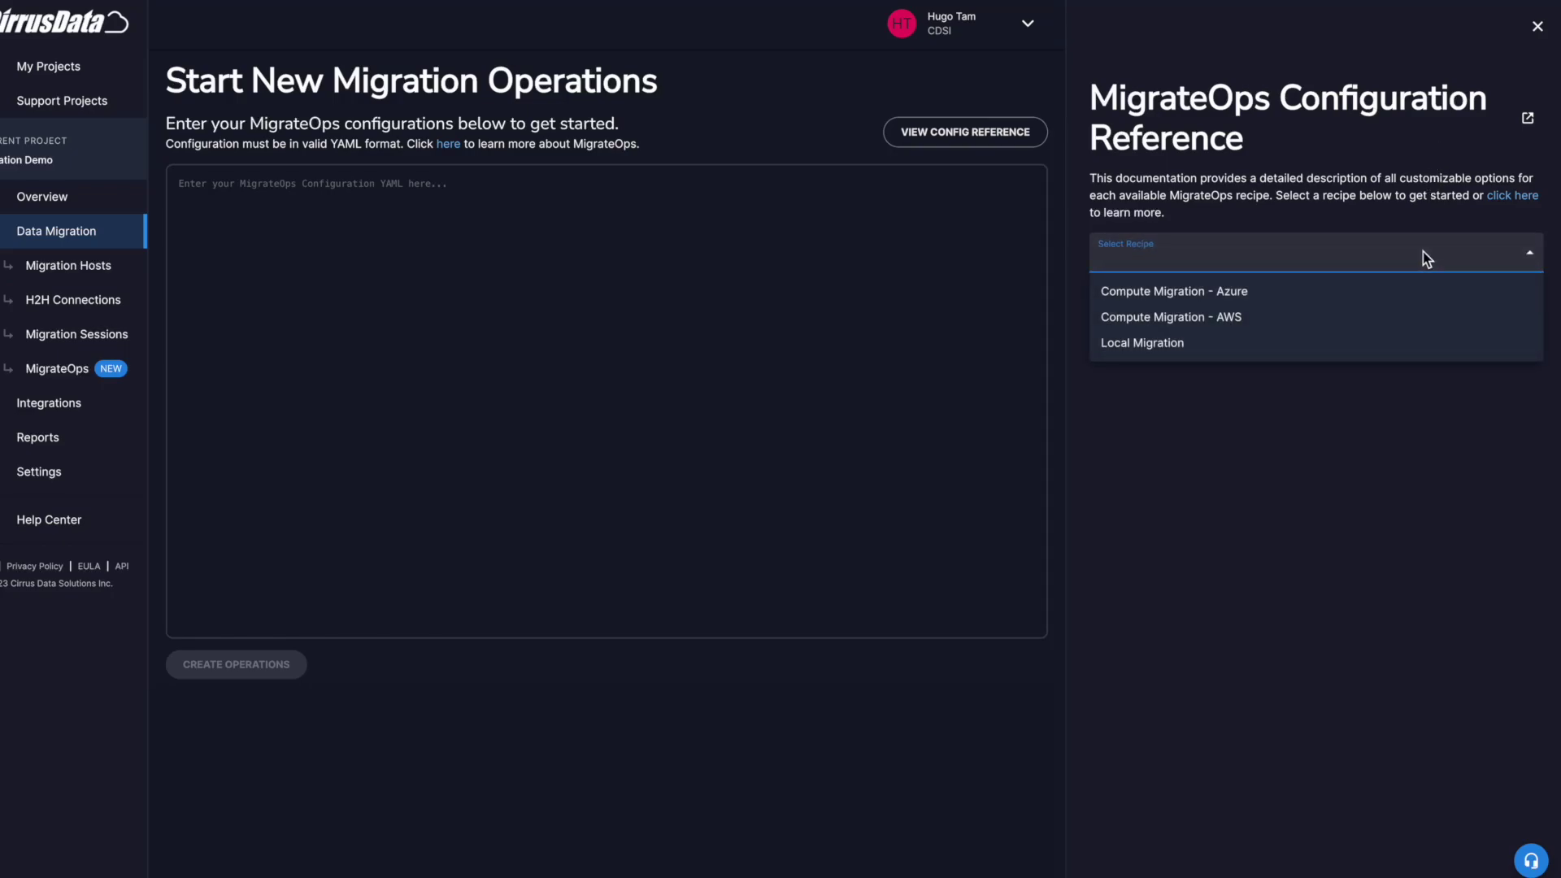
left_click(1422, 344)
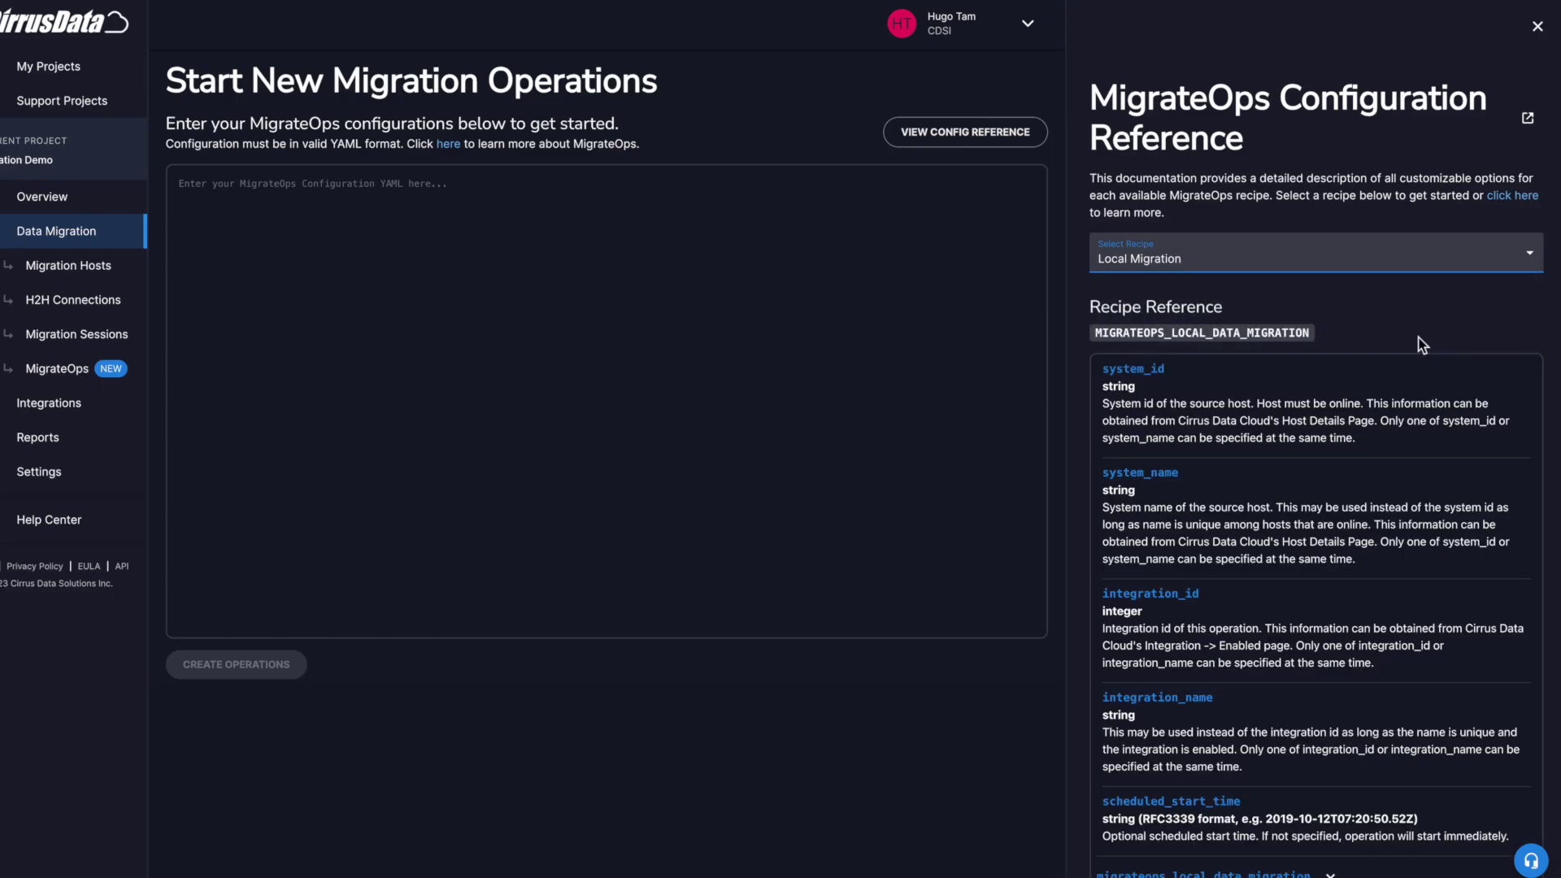
scroll(1421, 344, "down", 3)
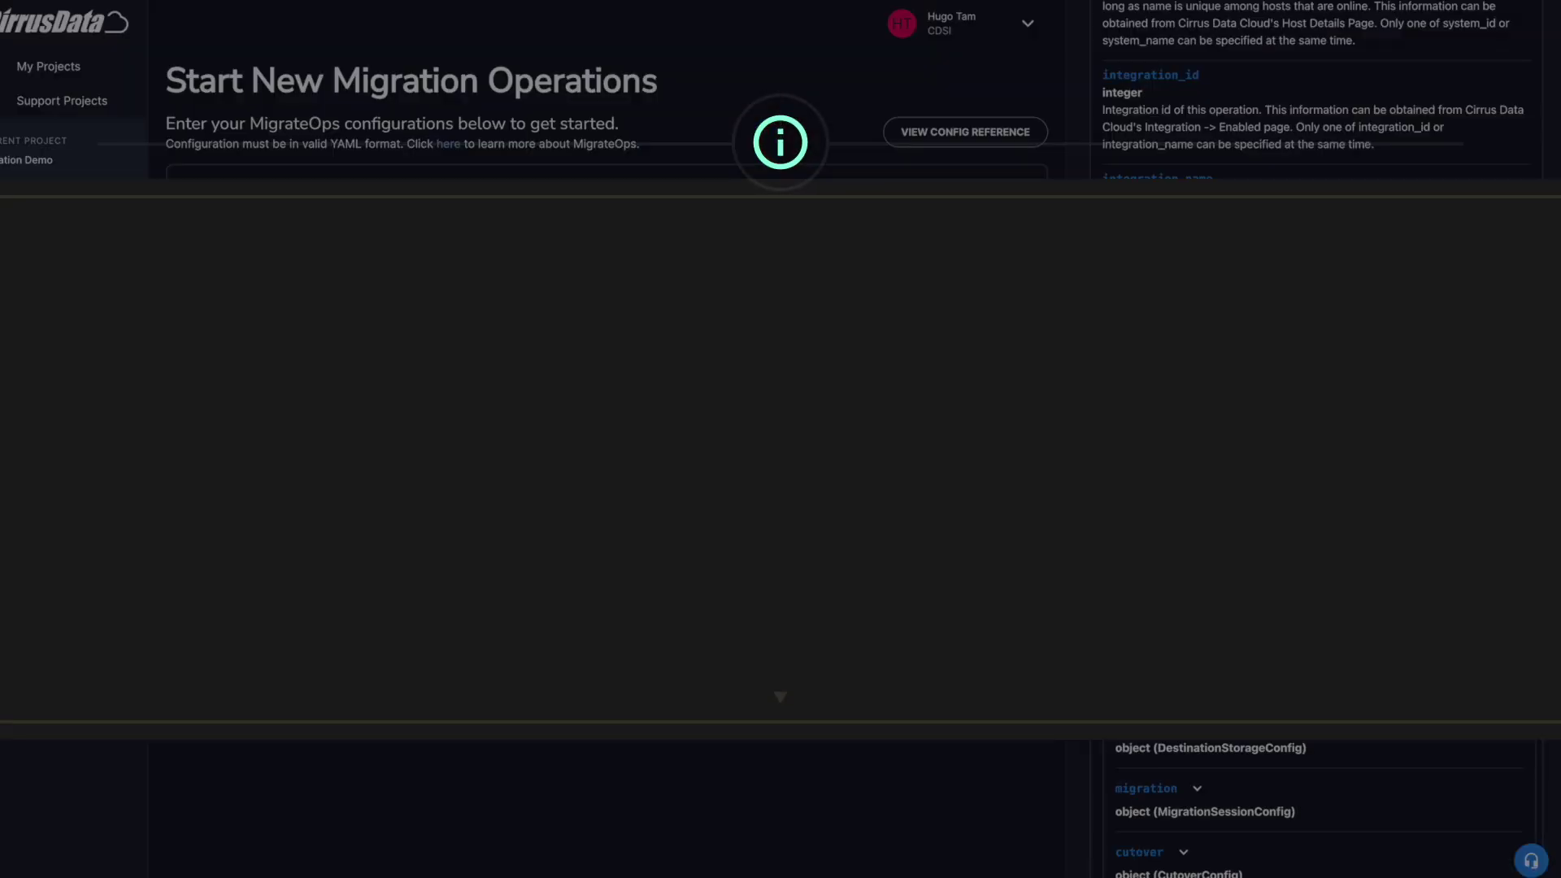
scroll(1315, 439, "down", 5)
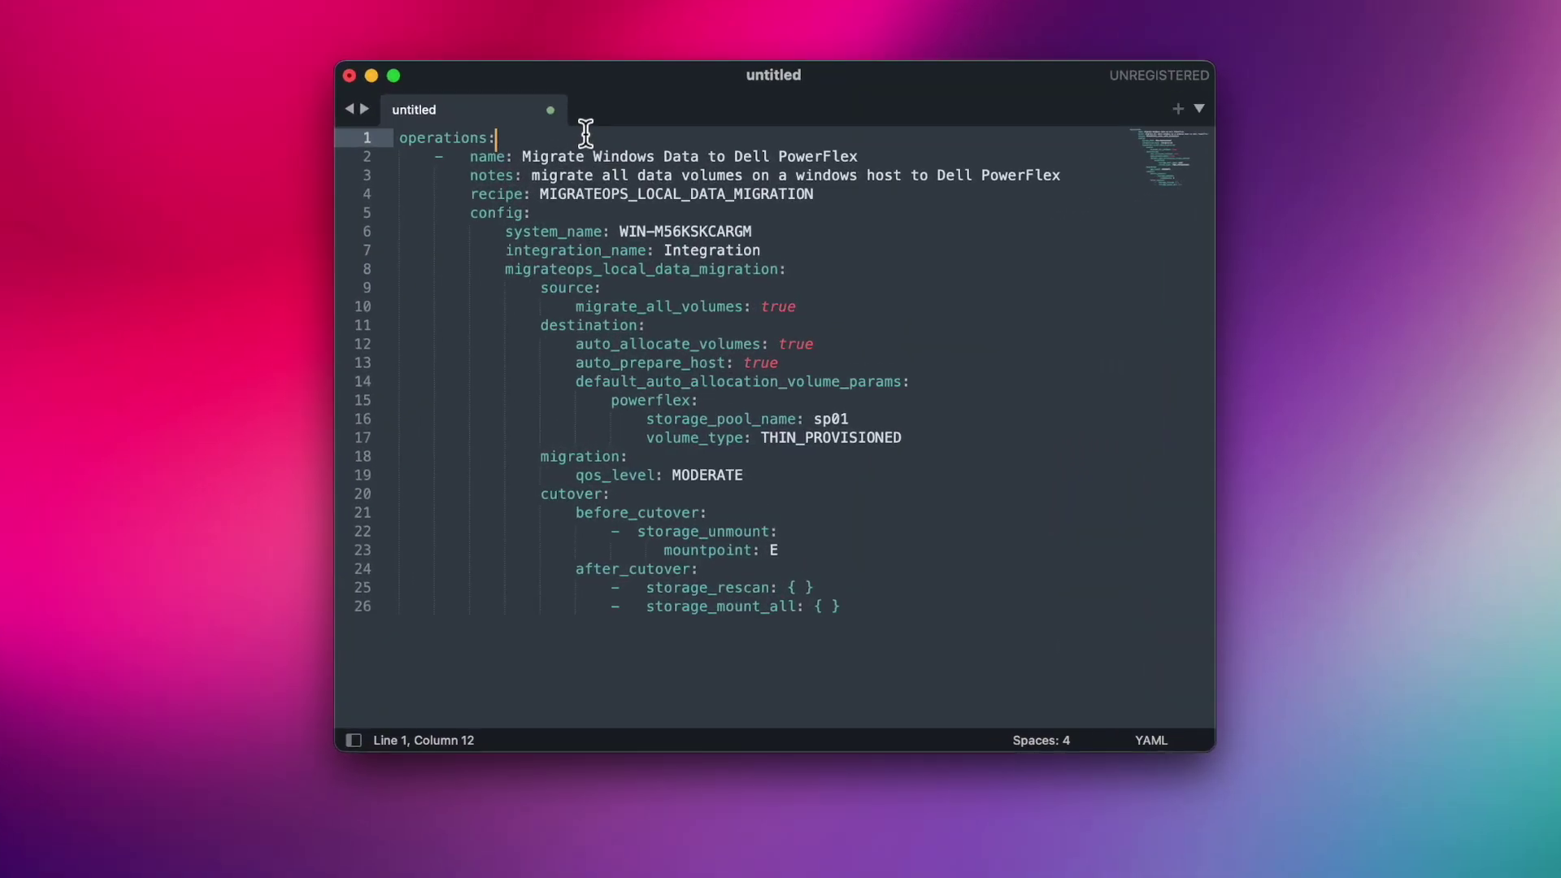
In the text editor, examine the YAML configuration's name, notes, recipe, system, integration, source, destination and before/after cutover entries.
left_click_drag(860, 156, 1038, 173)
left_click_drag(470, 195, 817, 199)
left_click_drag(506, 232, 734, 236)
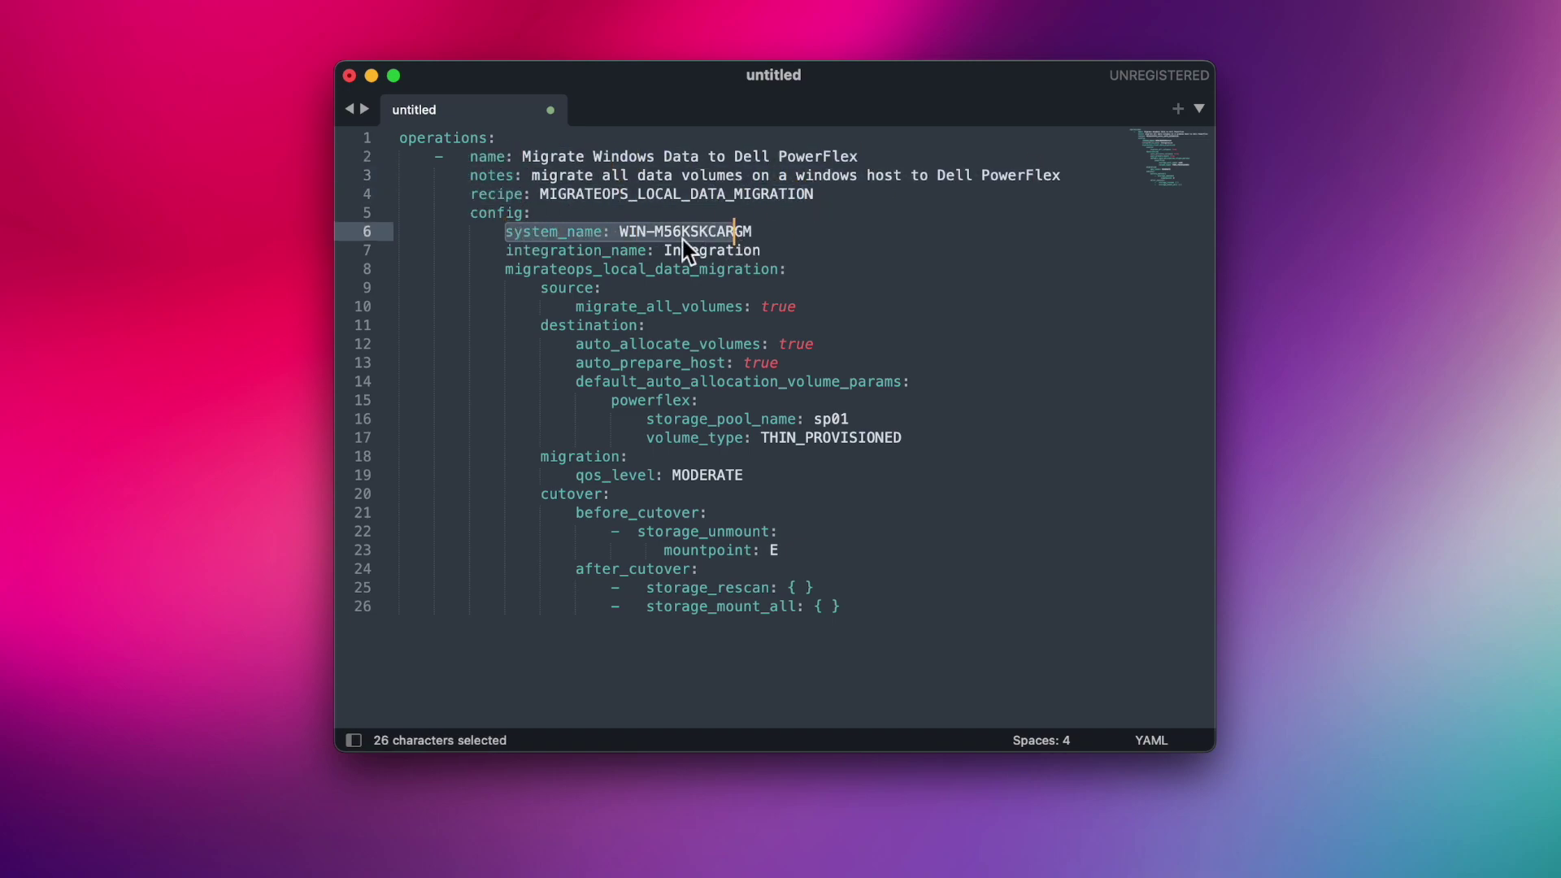
left_click_drag(512, 251, 778, 252)
left_click(778, 252)
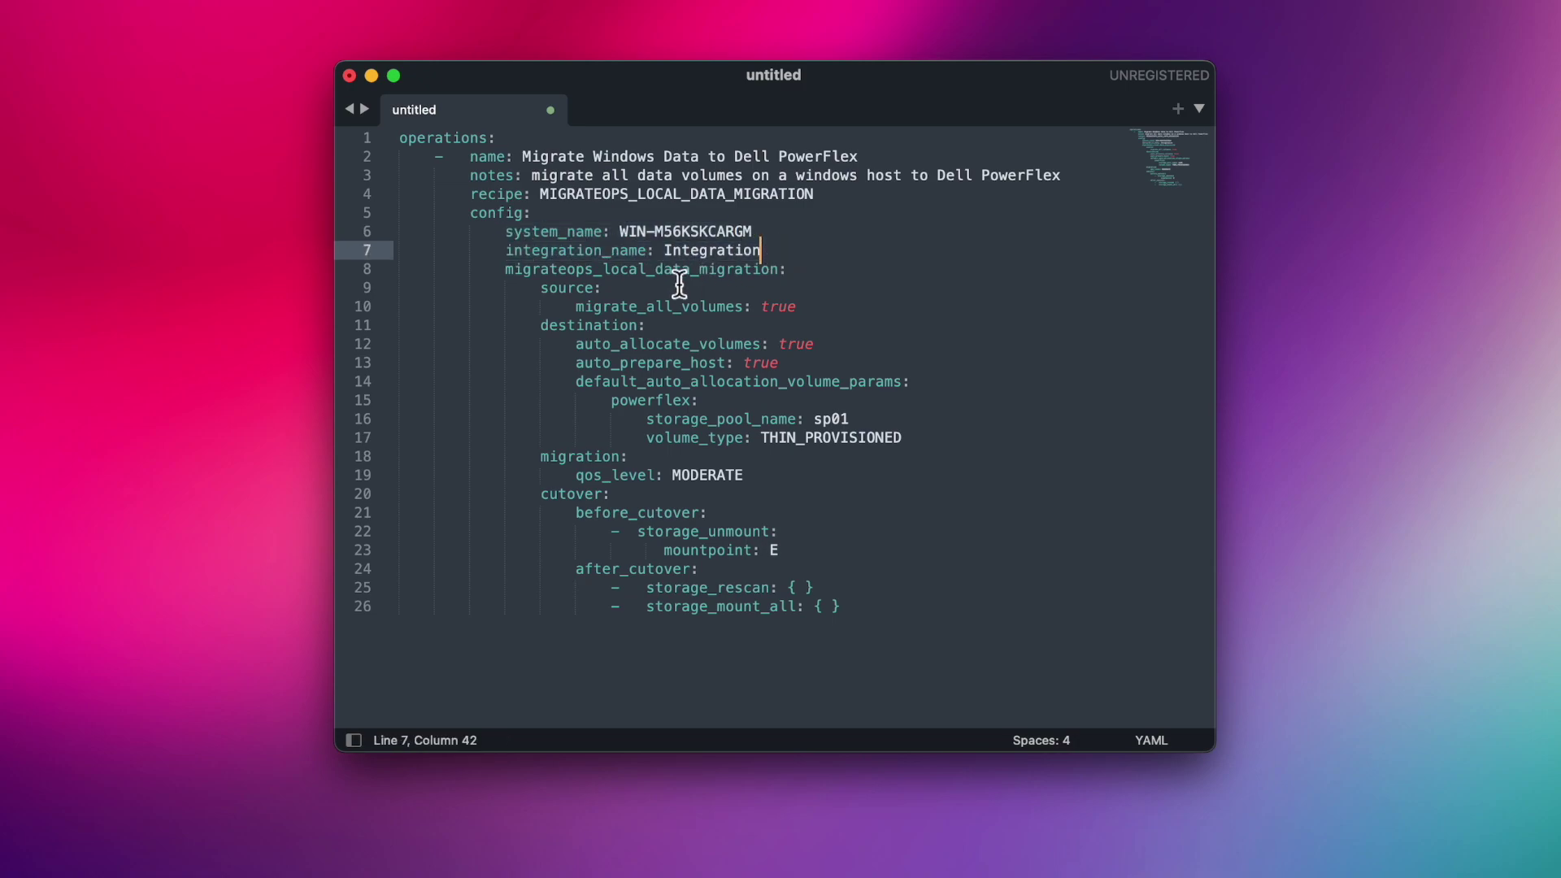
left_click(619, 287)
left_click_drag(618, 287, 547, 290)
left_click_drag(648, 325, 540, 326)
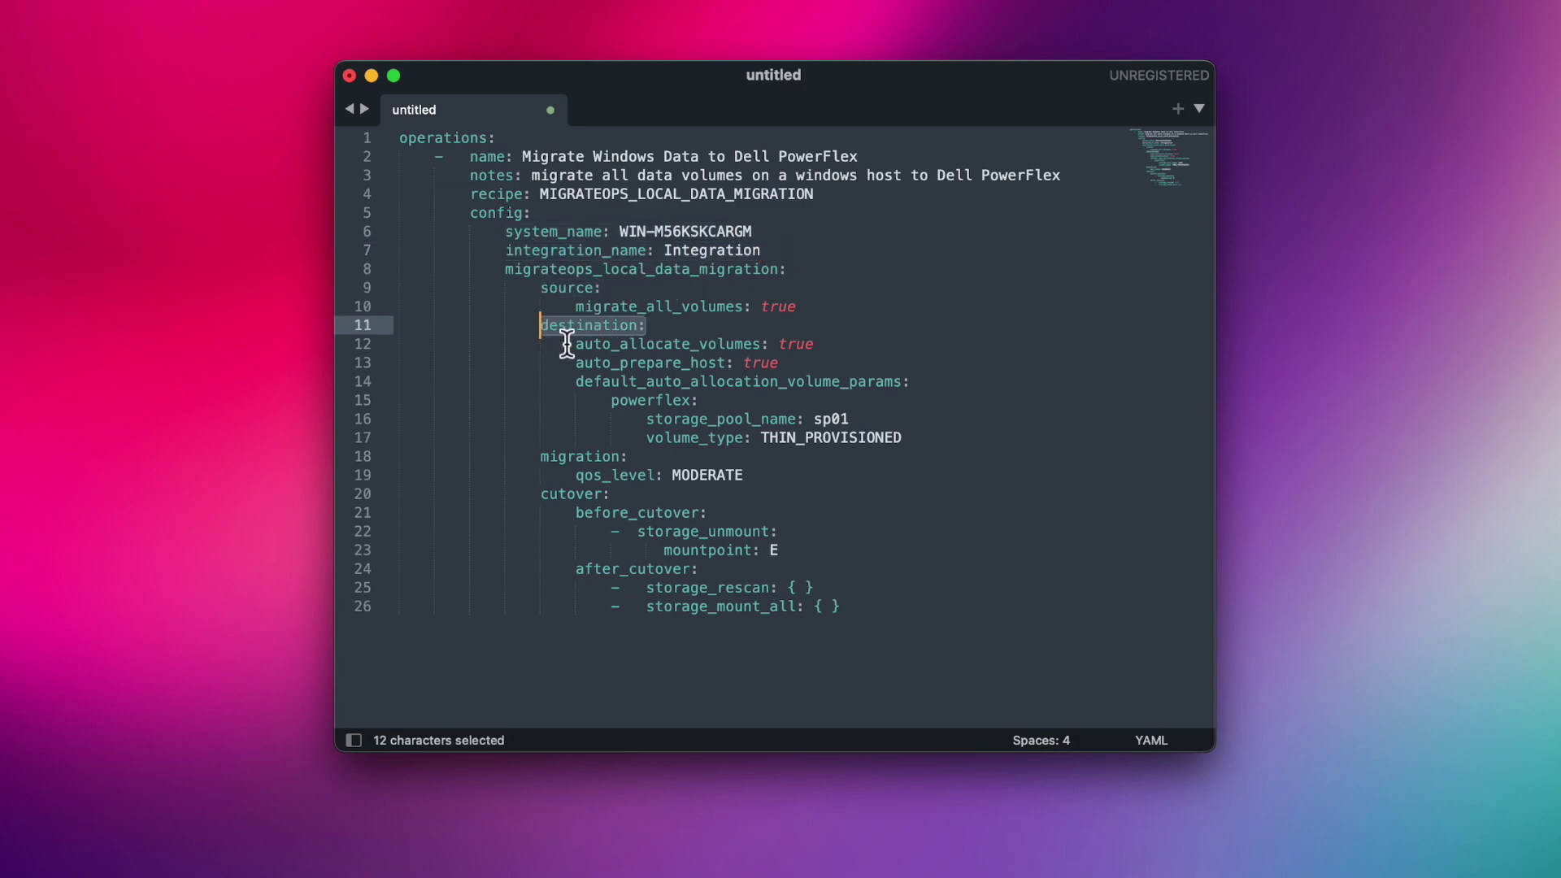
left_click(1006, 400)
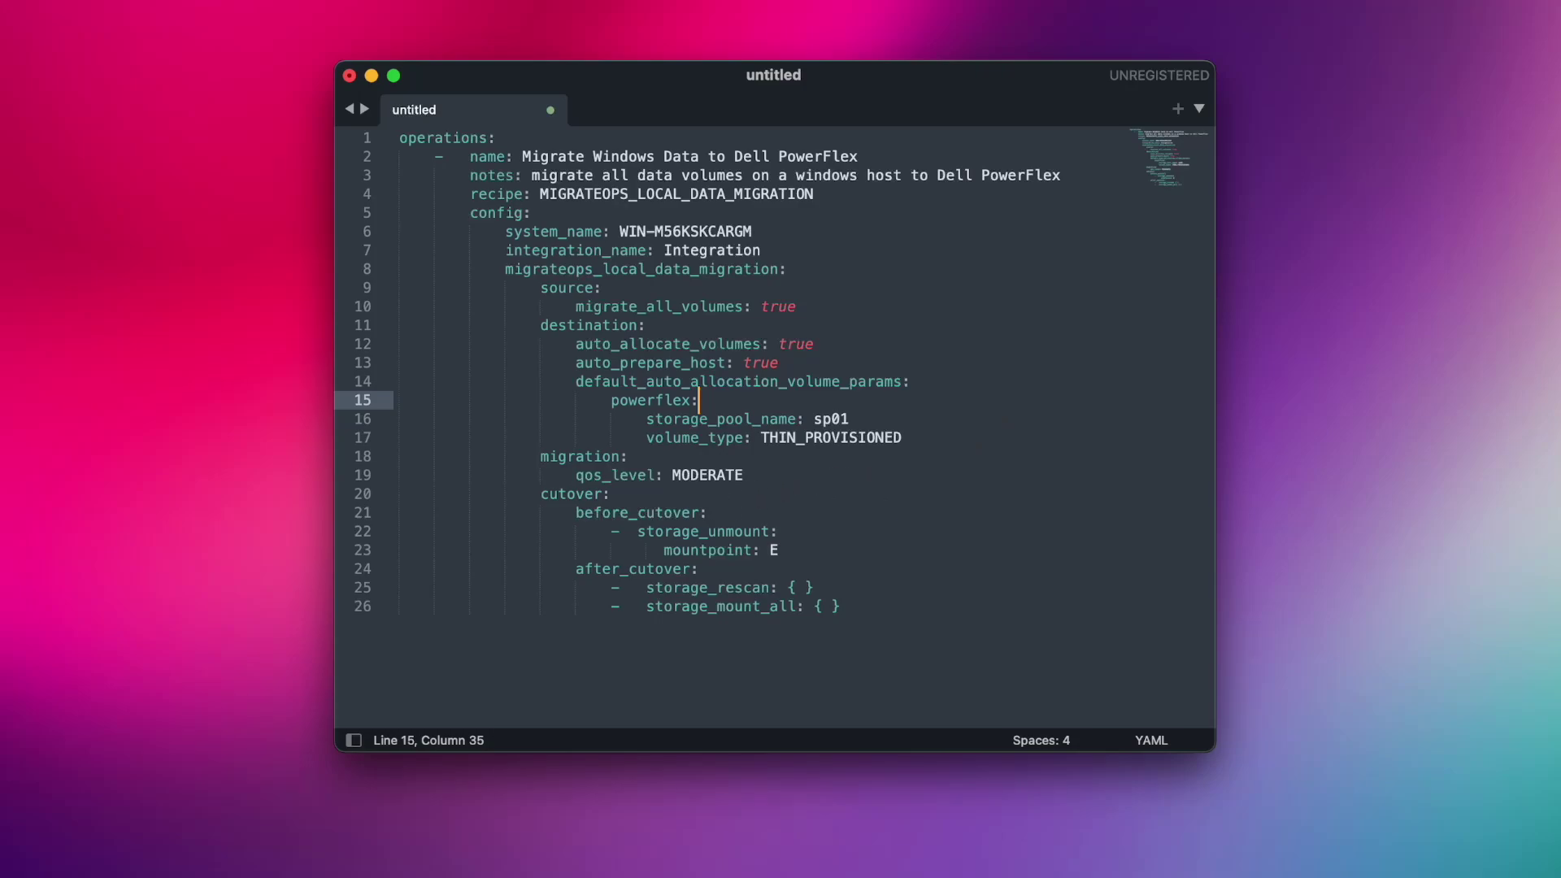
left_click_drag(715, 512, 514, 514)
left_click_drag(704, 568, 547, 570)
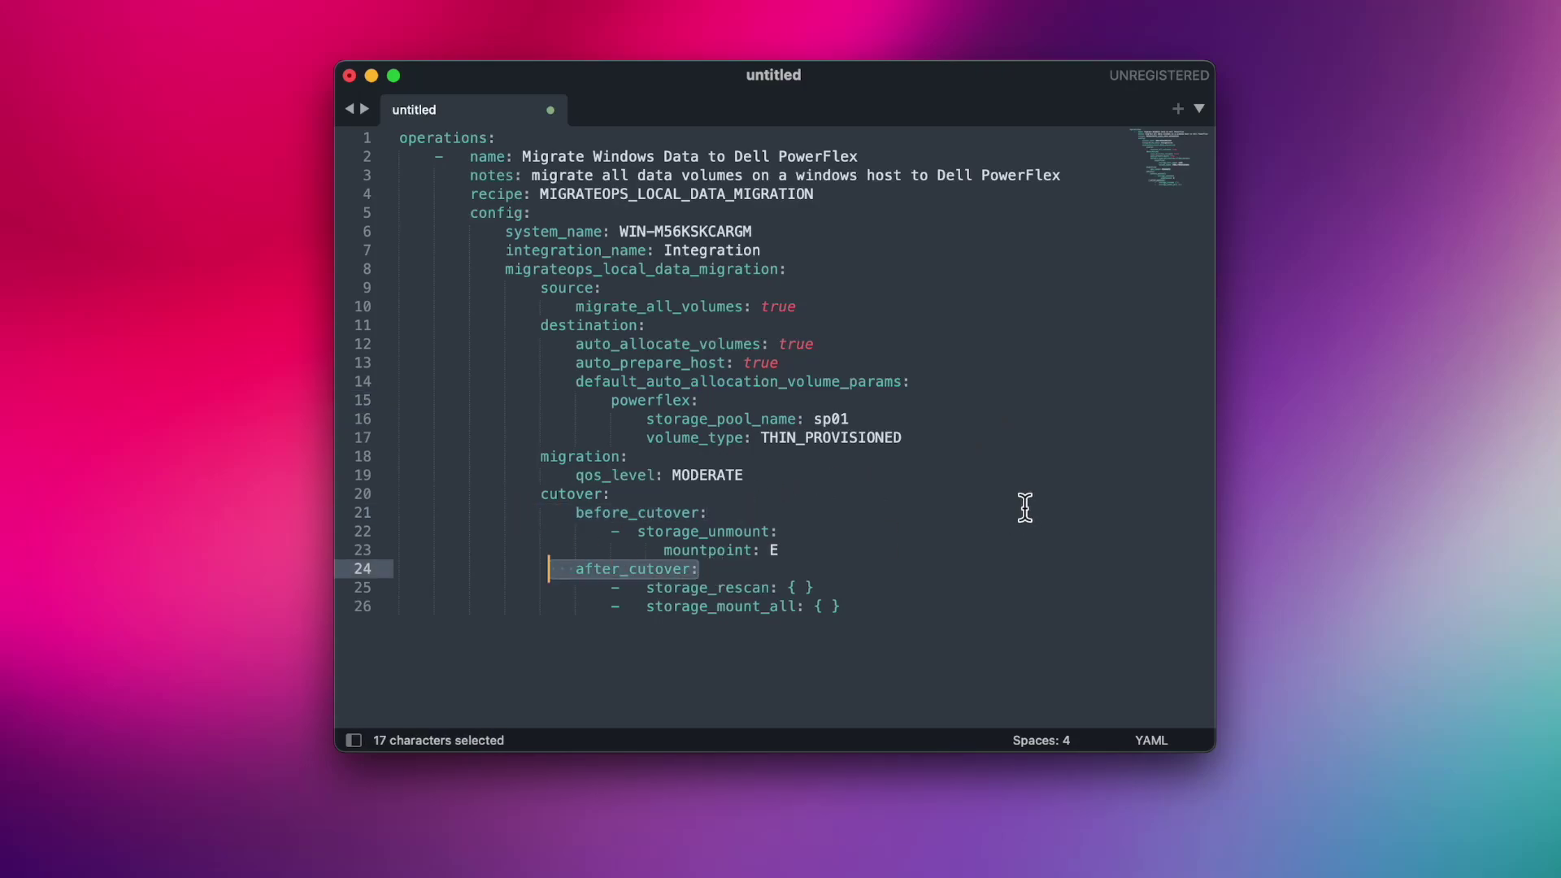
Copy the YAML configuration from the text editor and paste it into the MigrateOps configuration field of the new migration operation.
left_click(421, 155)
left_click_drag(418, 157, 941, 651)
key("super+c")
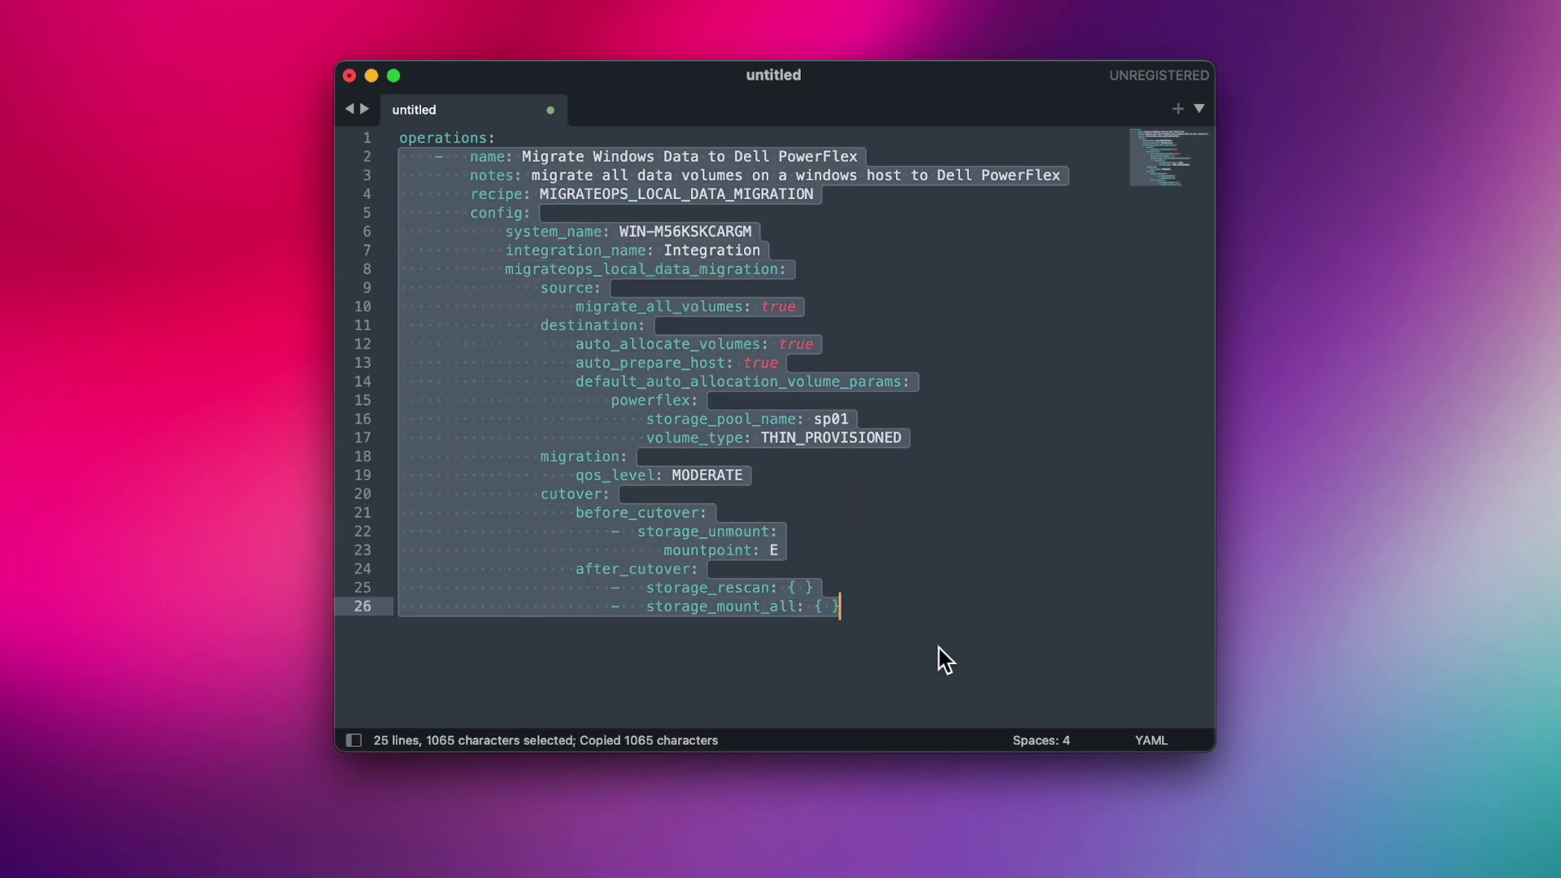
left_click(954, 620)
key("super+v")
key("super+v")
key("super+v")
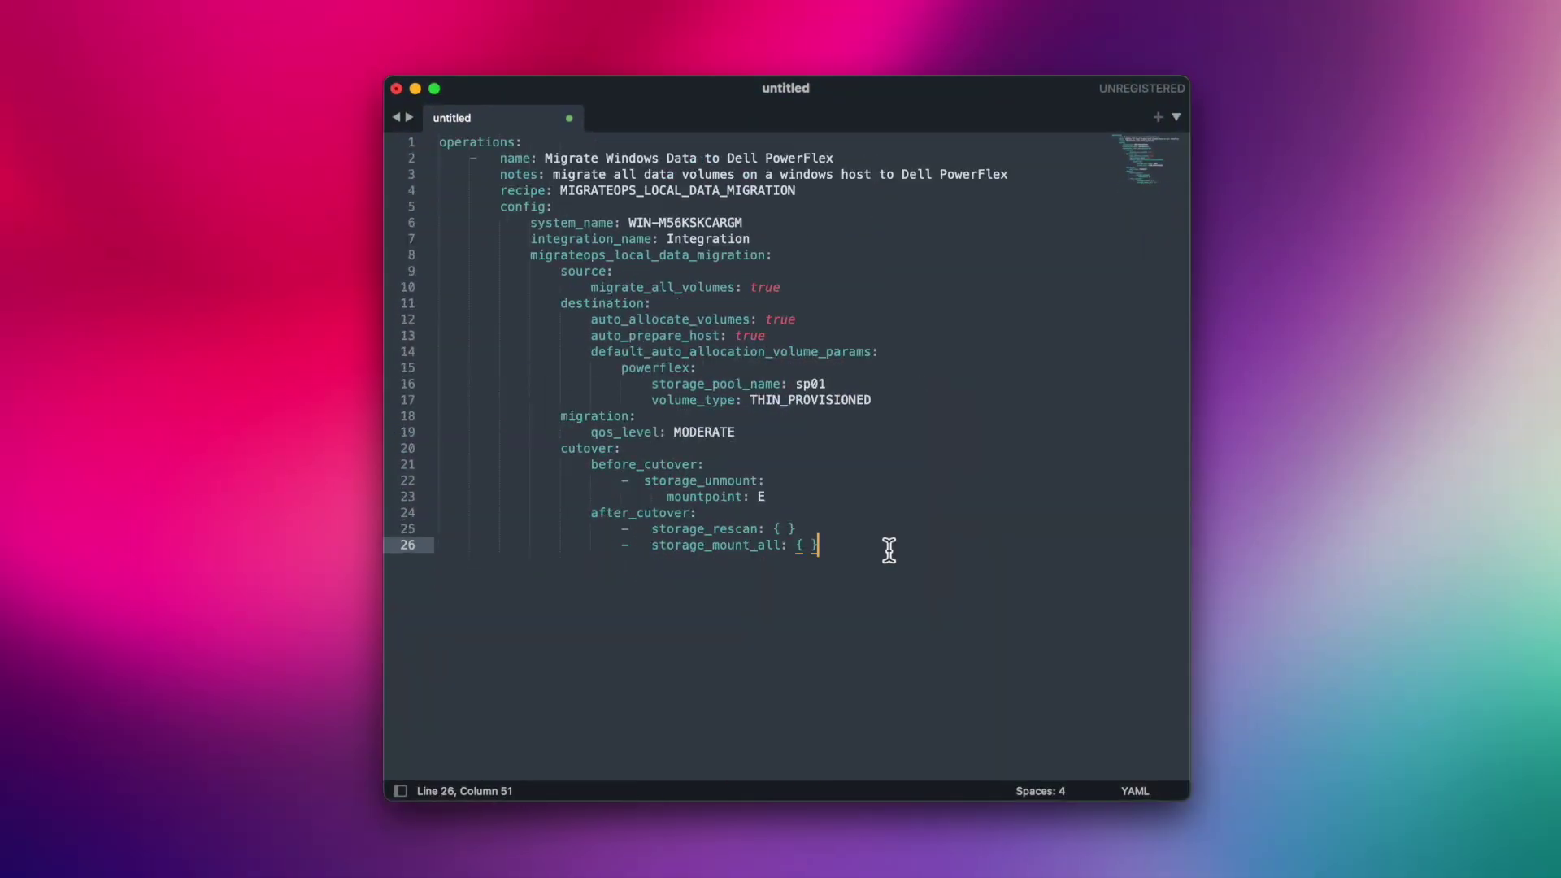
key("super+a")
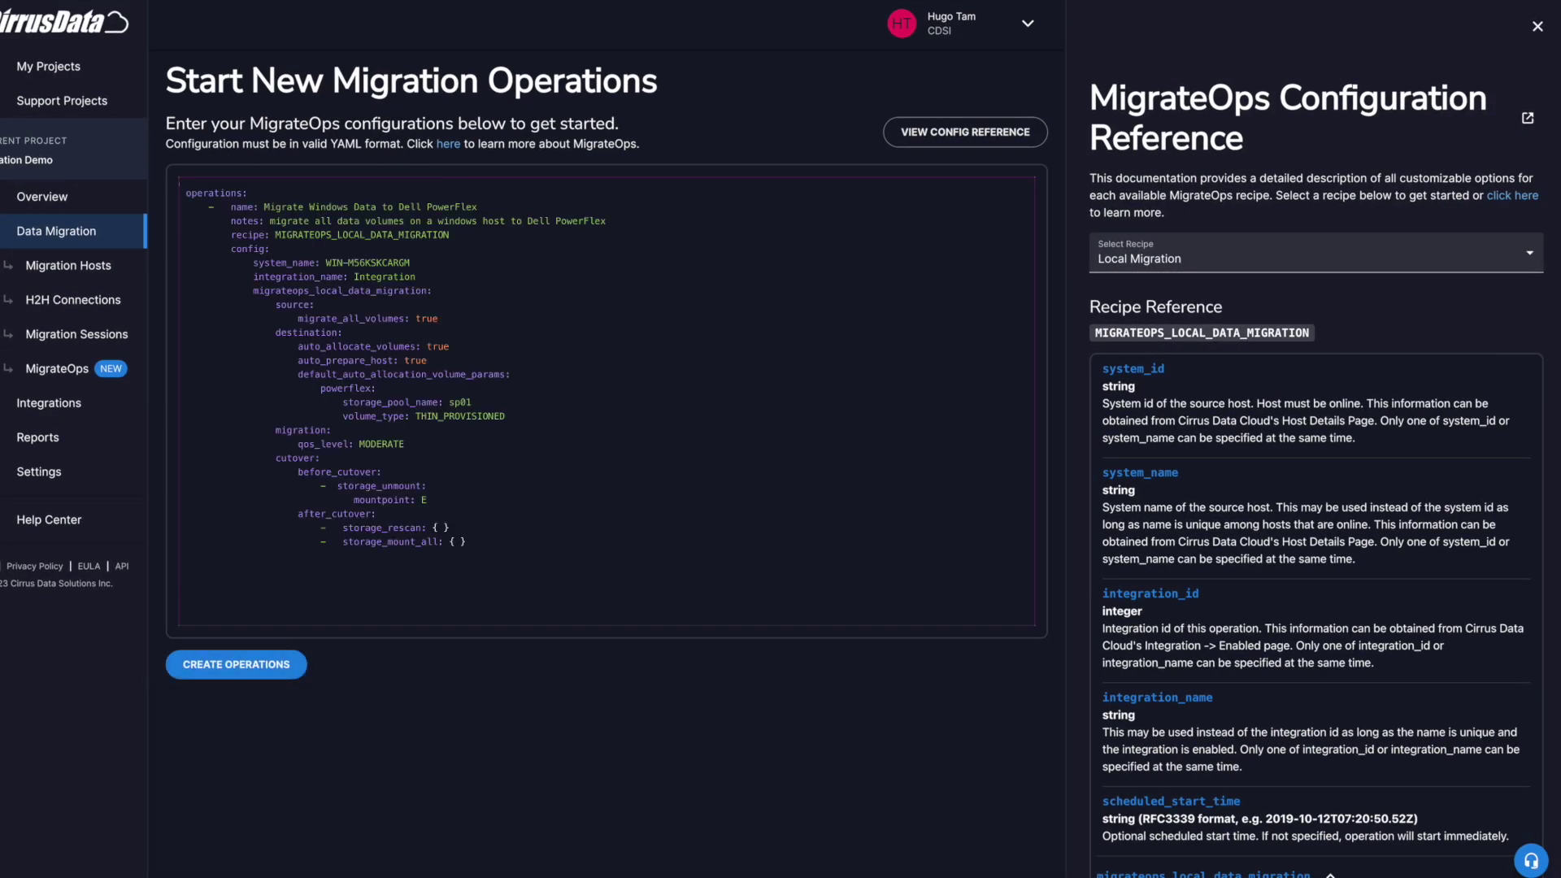
Check the scheduled_start_time option in the Local Migration reference and create the operation from the pasted configuration.
scroll(1147, 578, "down", 2)
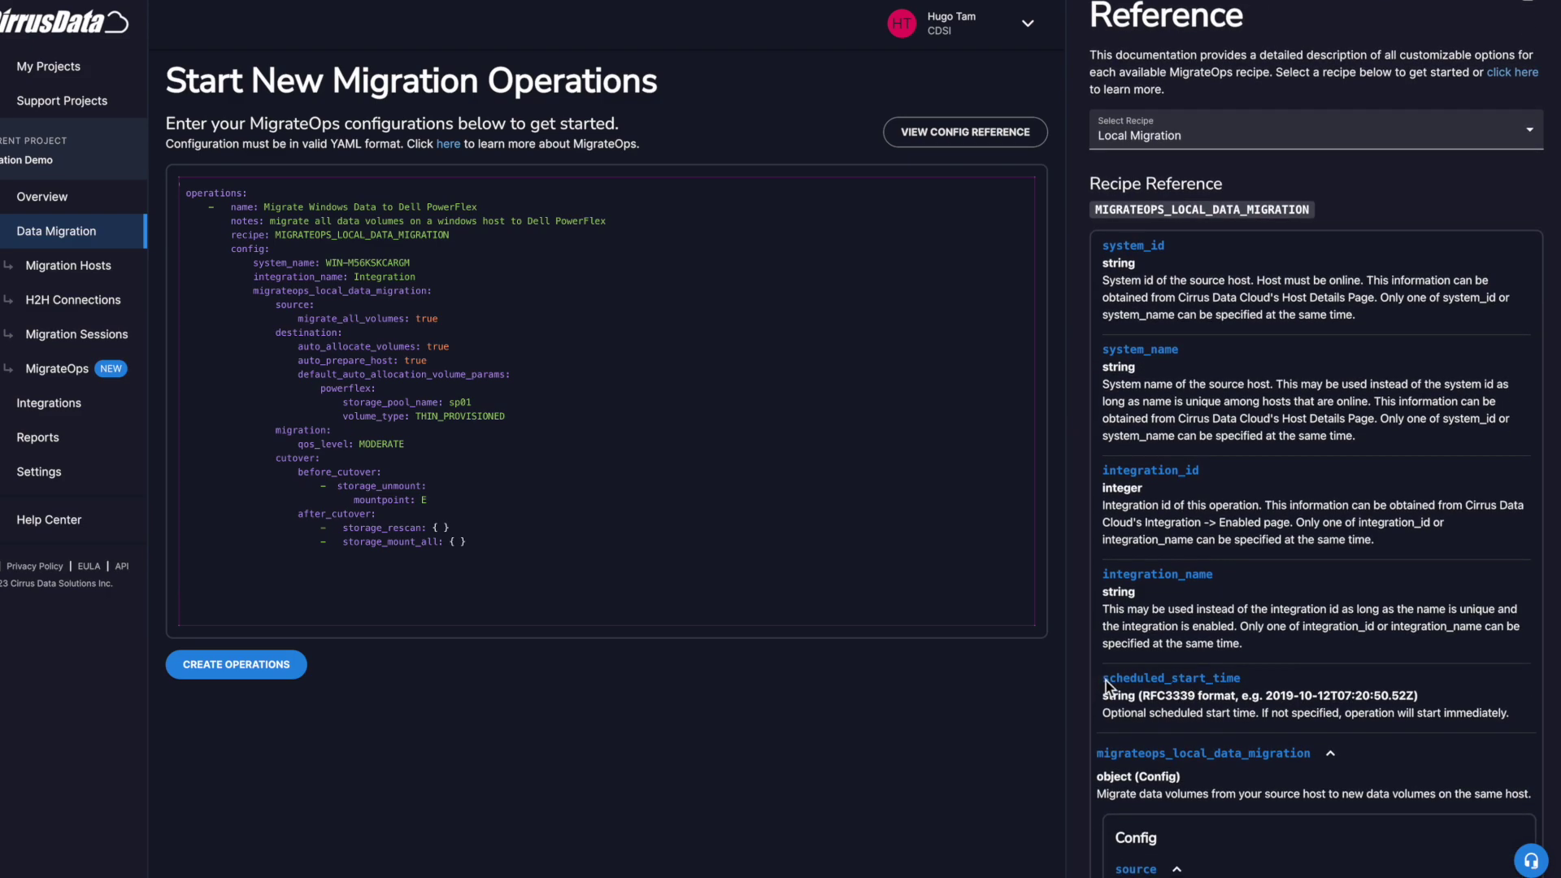
double_click(1106, 680)
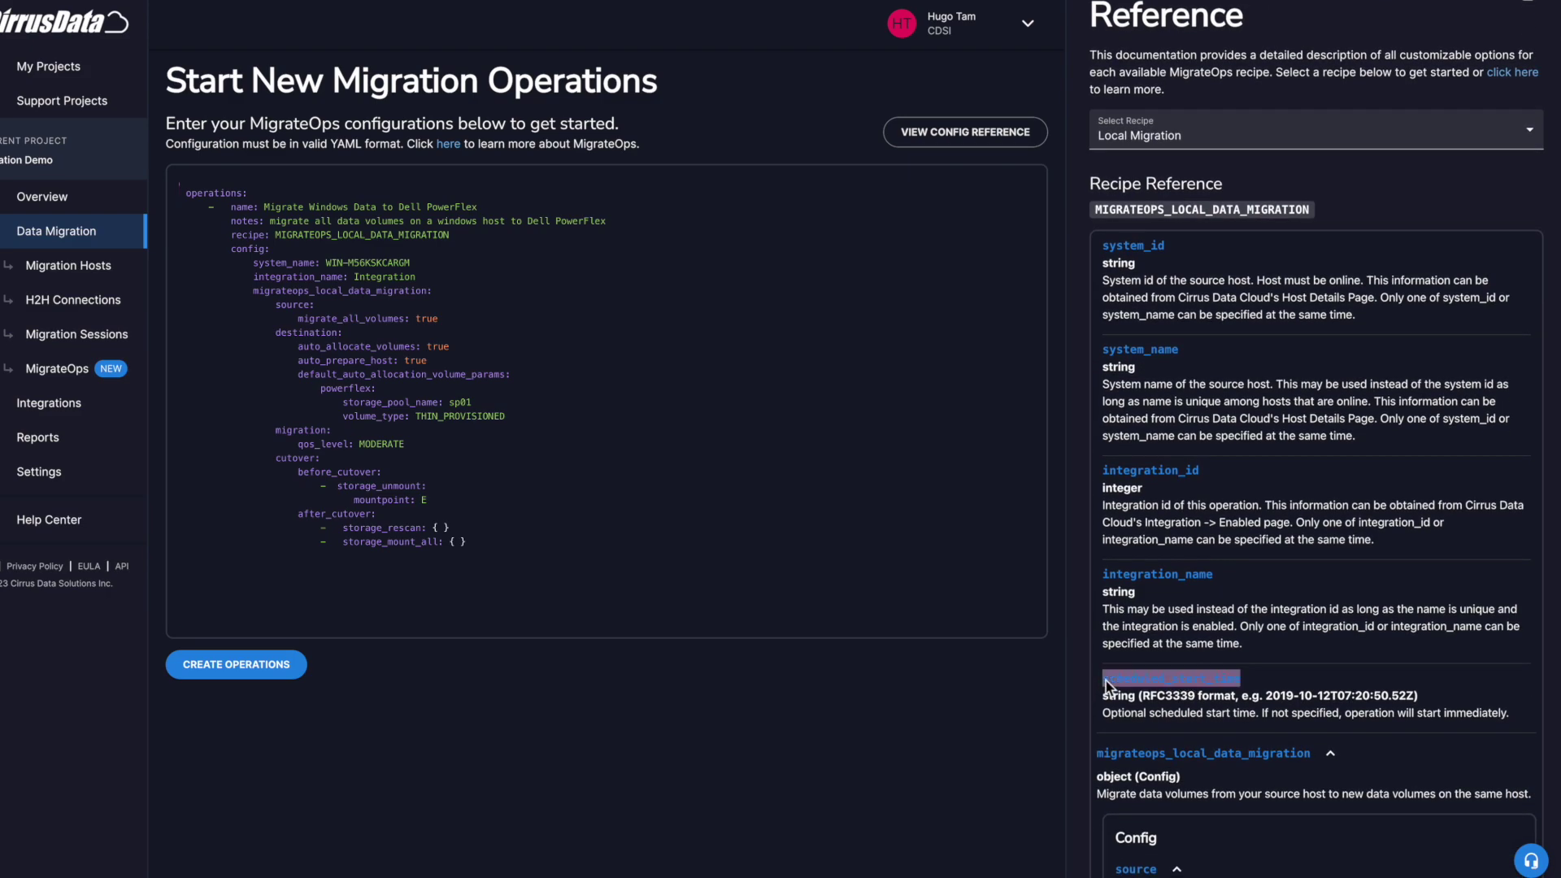
left_click(1246, 681)
left_click(301, 665)
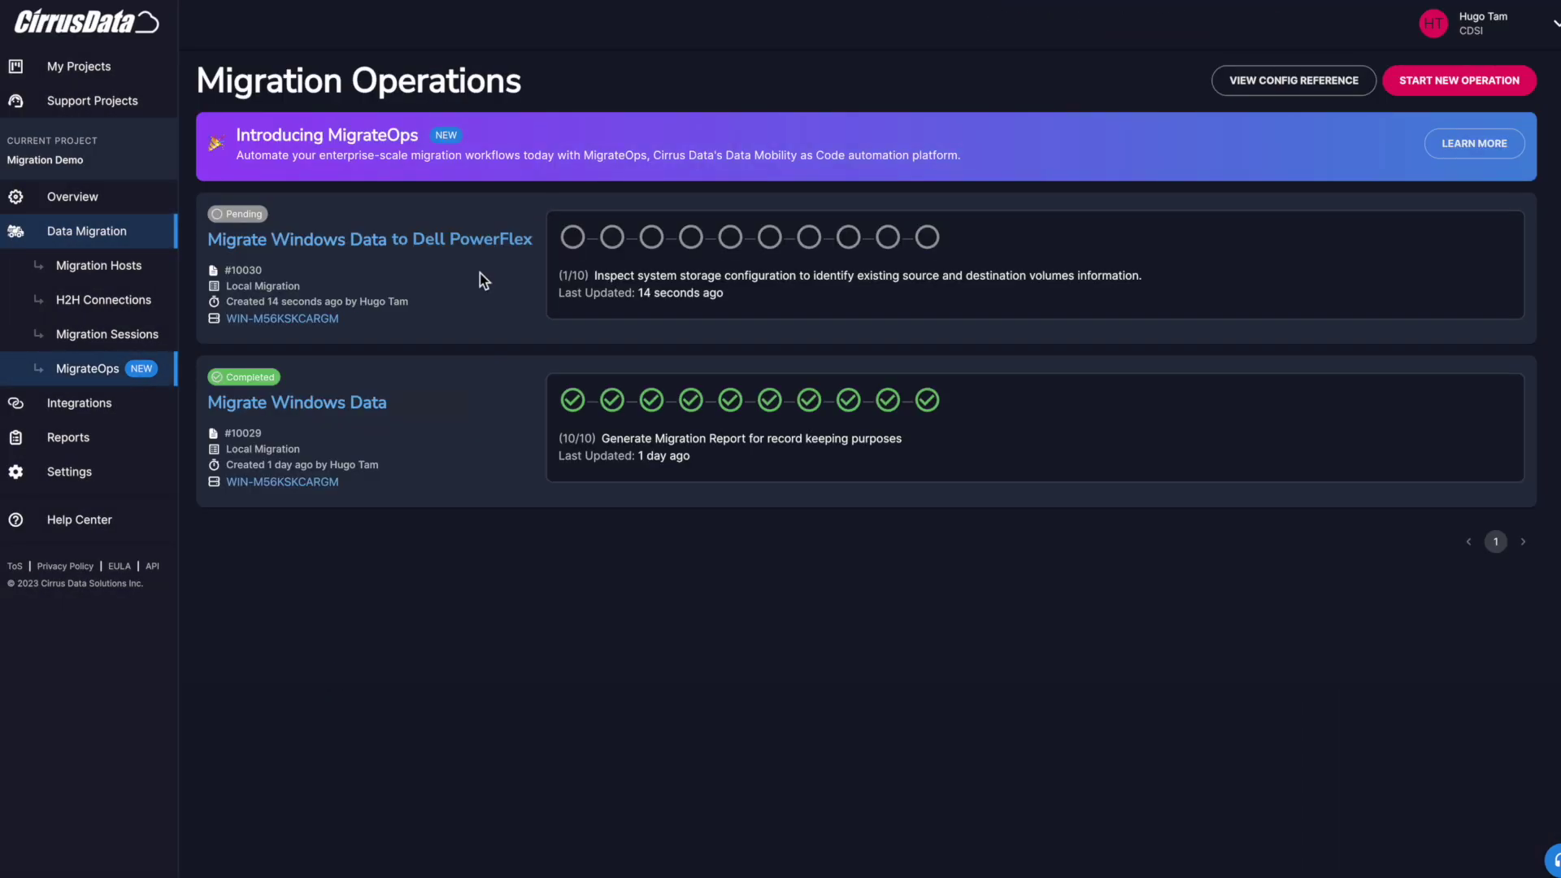
Open the operation "Migrate Windows Data to Dell PowerFlex" and inspect its task phases and migration session.
left_click(434, 242)
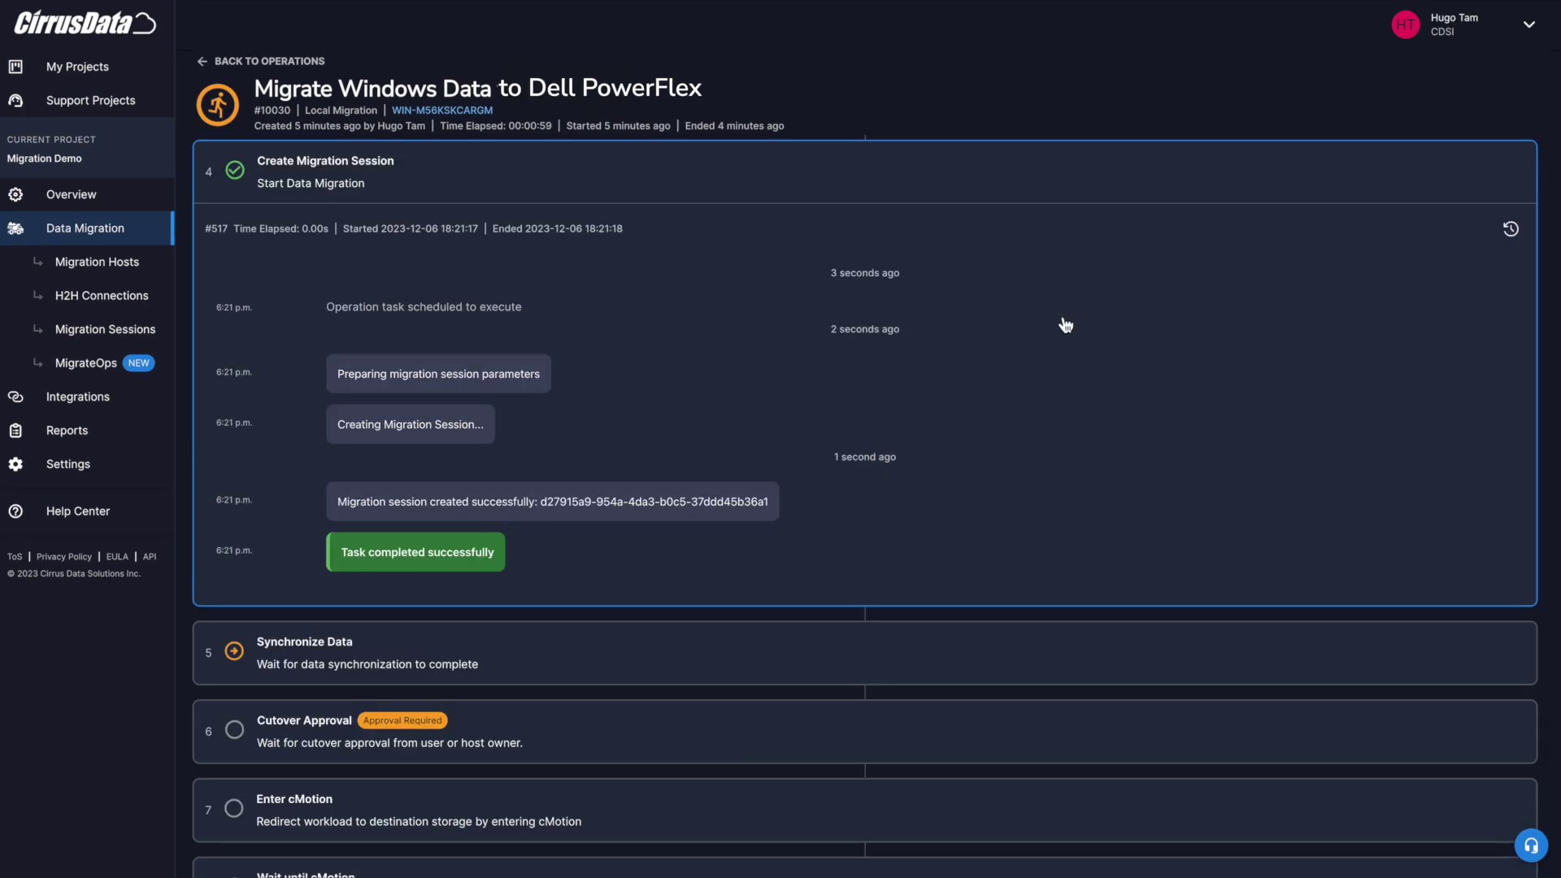
scroll(698, 303, "up", 5)
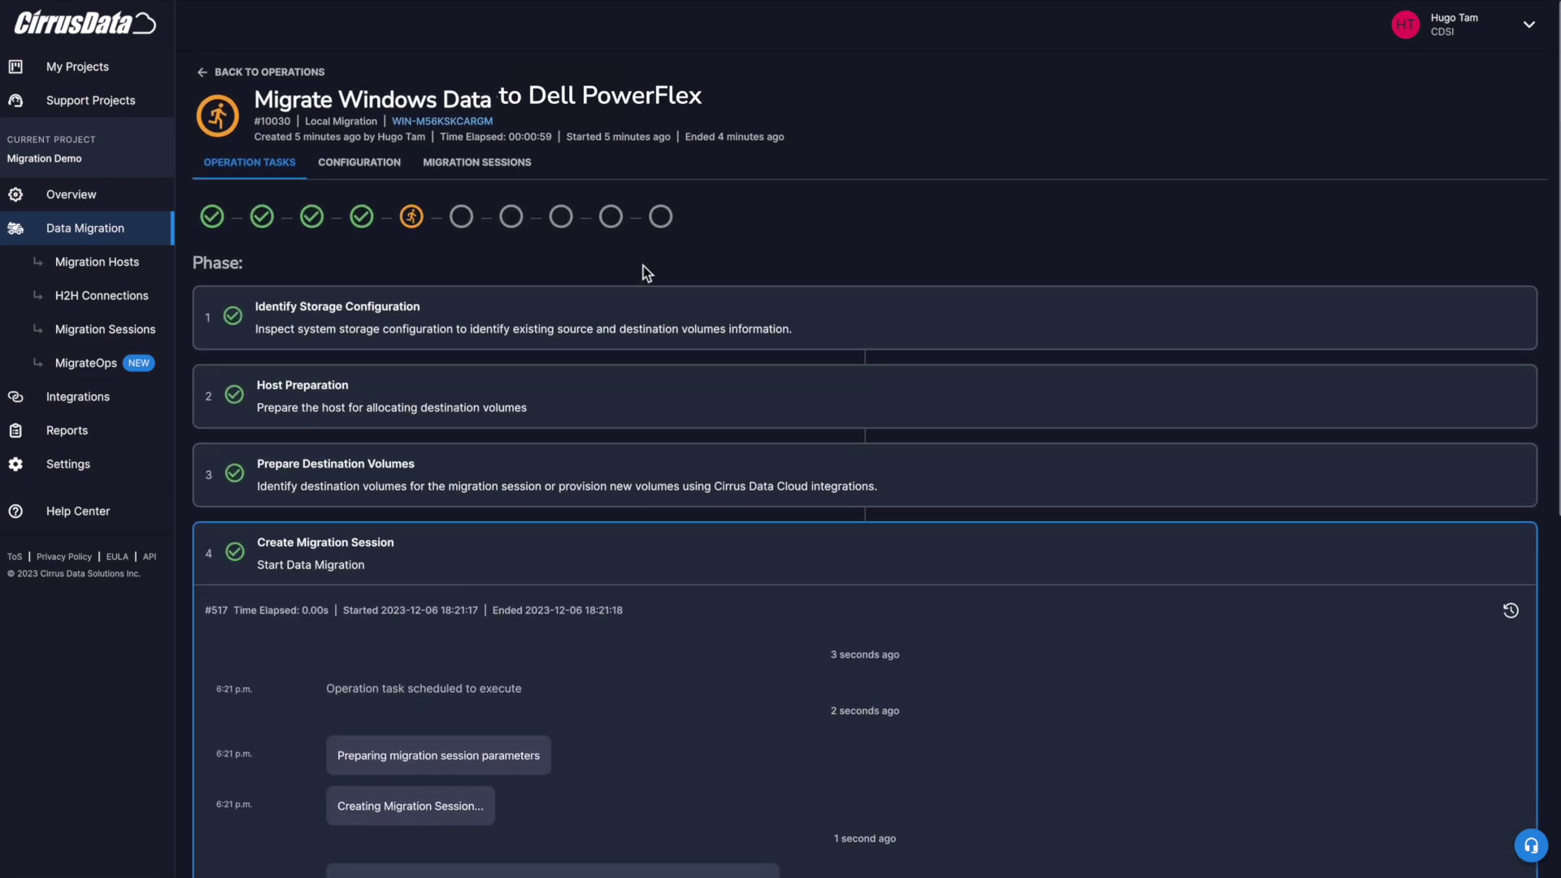
left_click(485, 162)
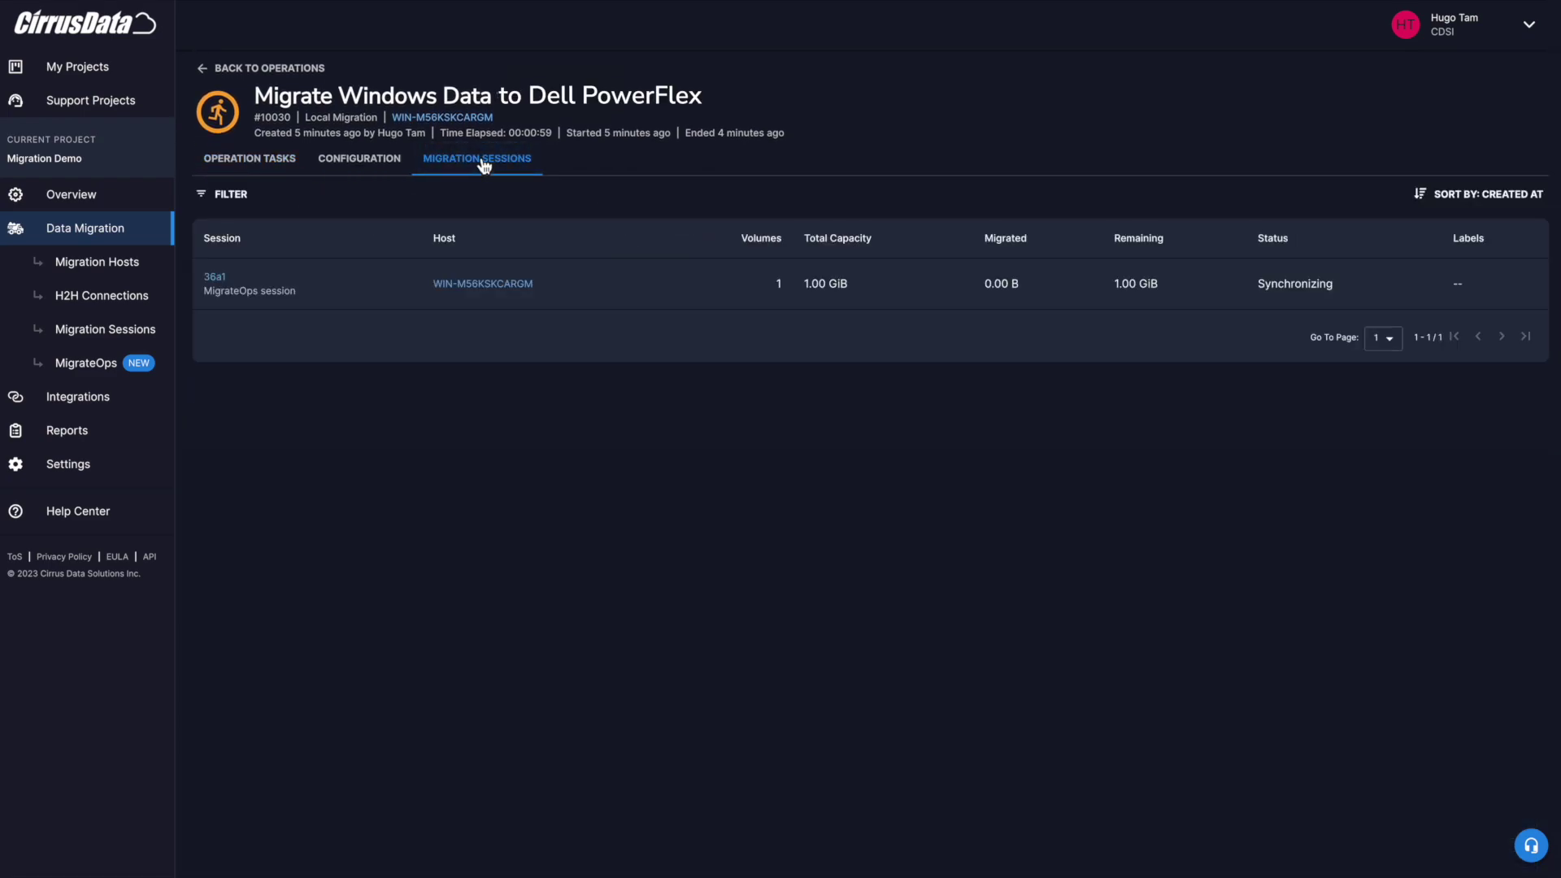
left_click(216, 278)
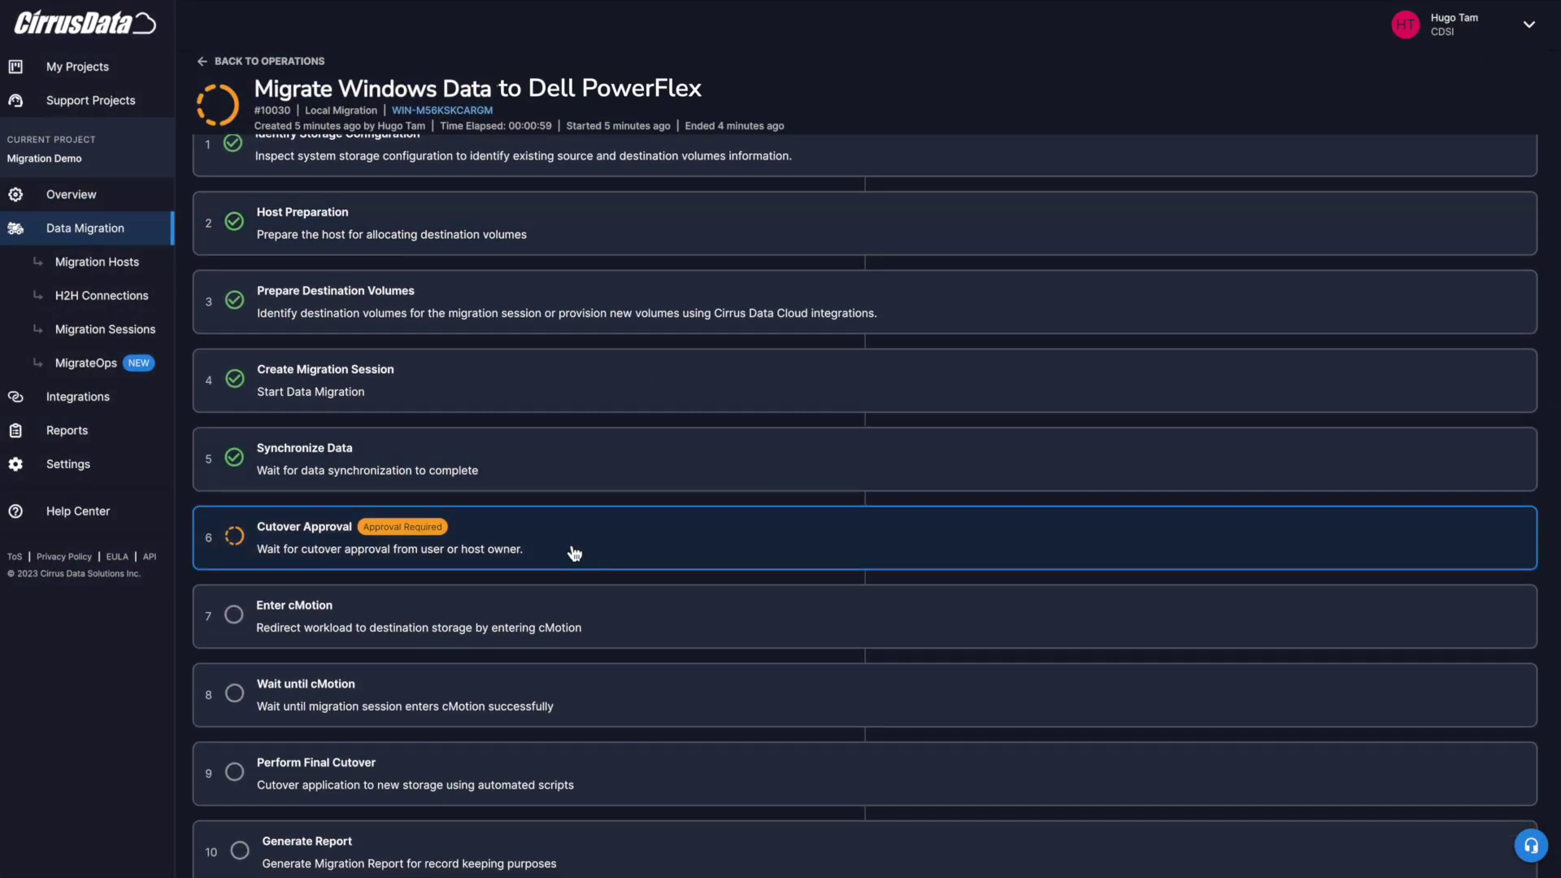
Expand the Cutover Approval phase and preview its approval window option, switching the option off again.
left_click(575, 553)
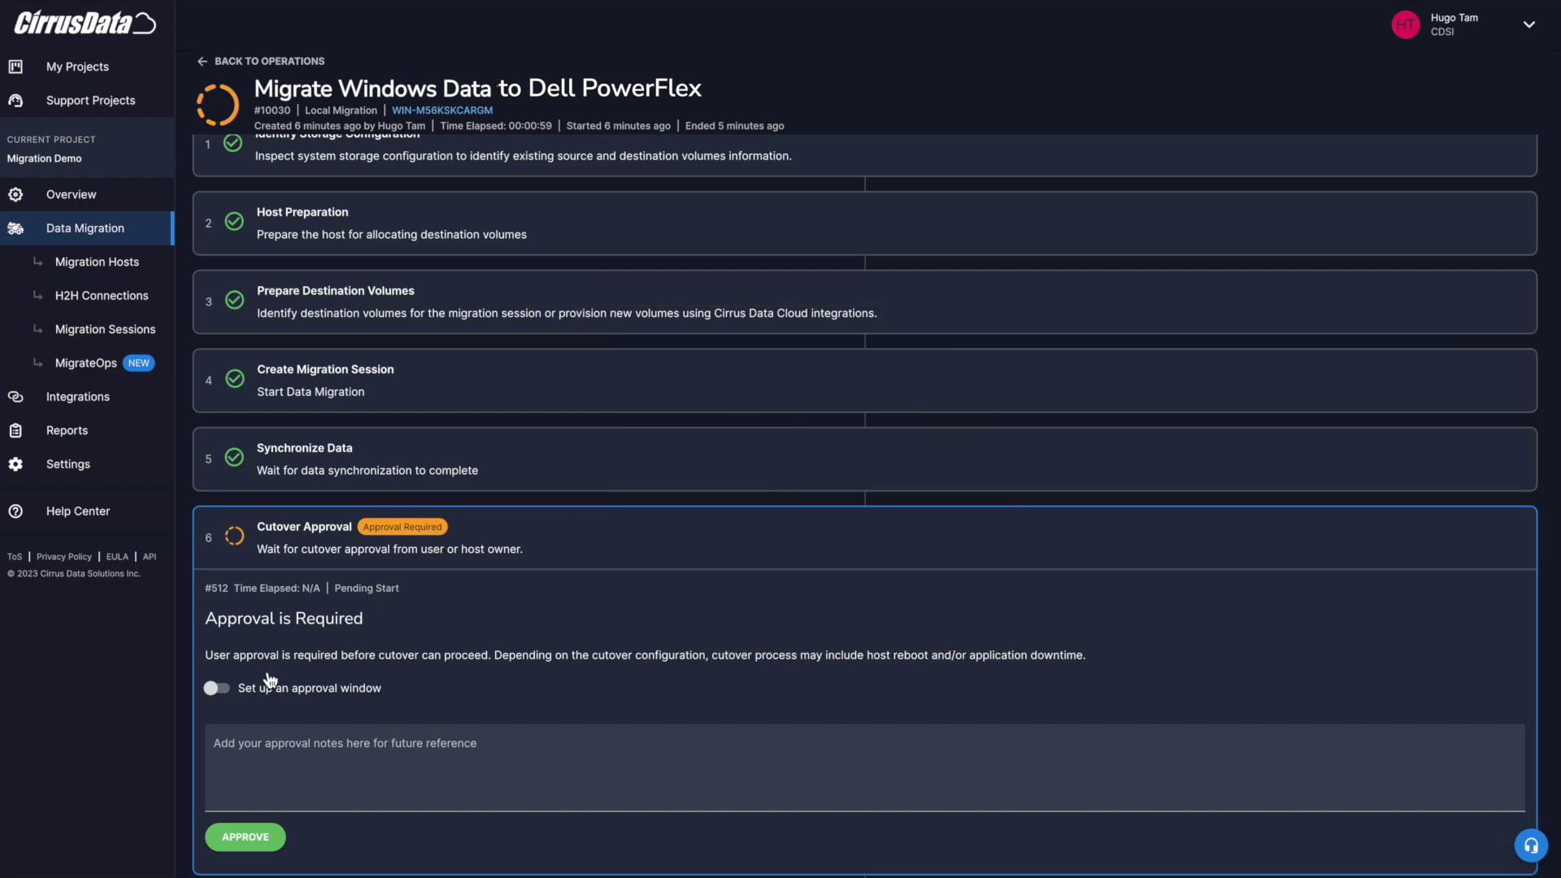
left_click(219, 688)
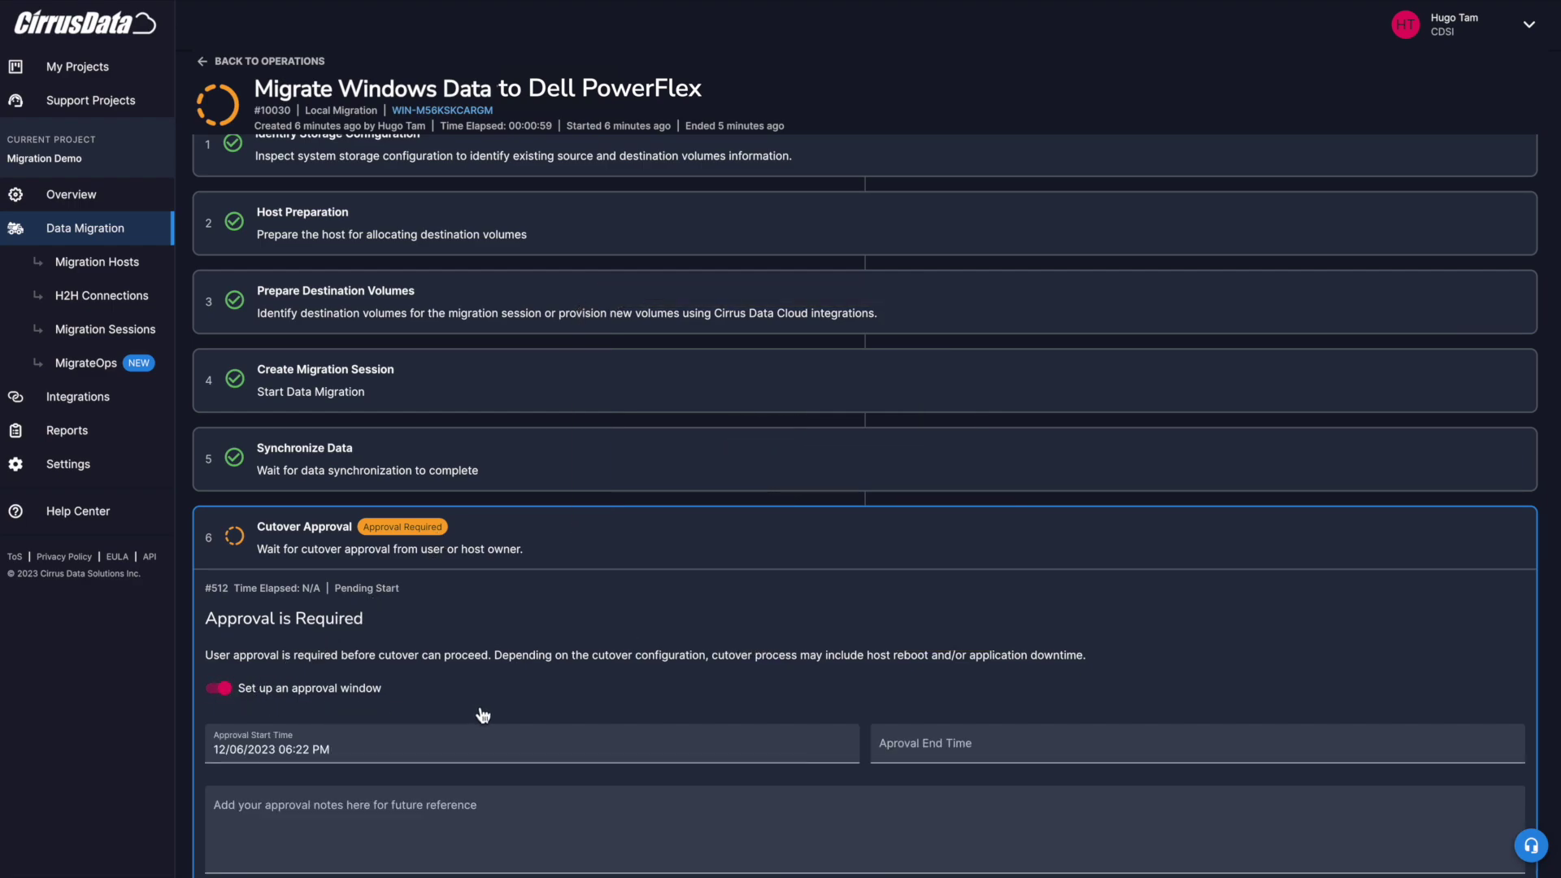
scroll(480, 714, "down", 2)
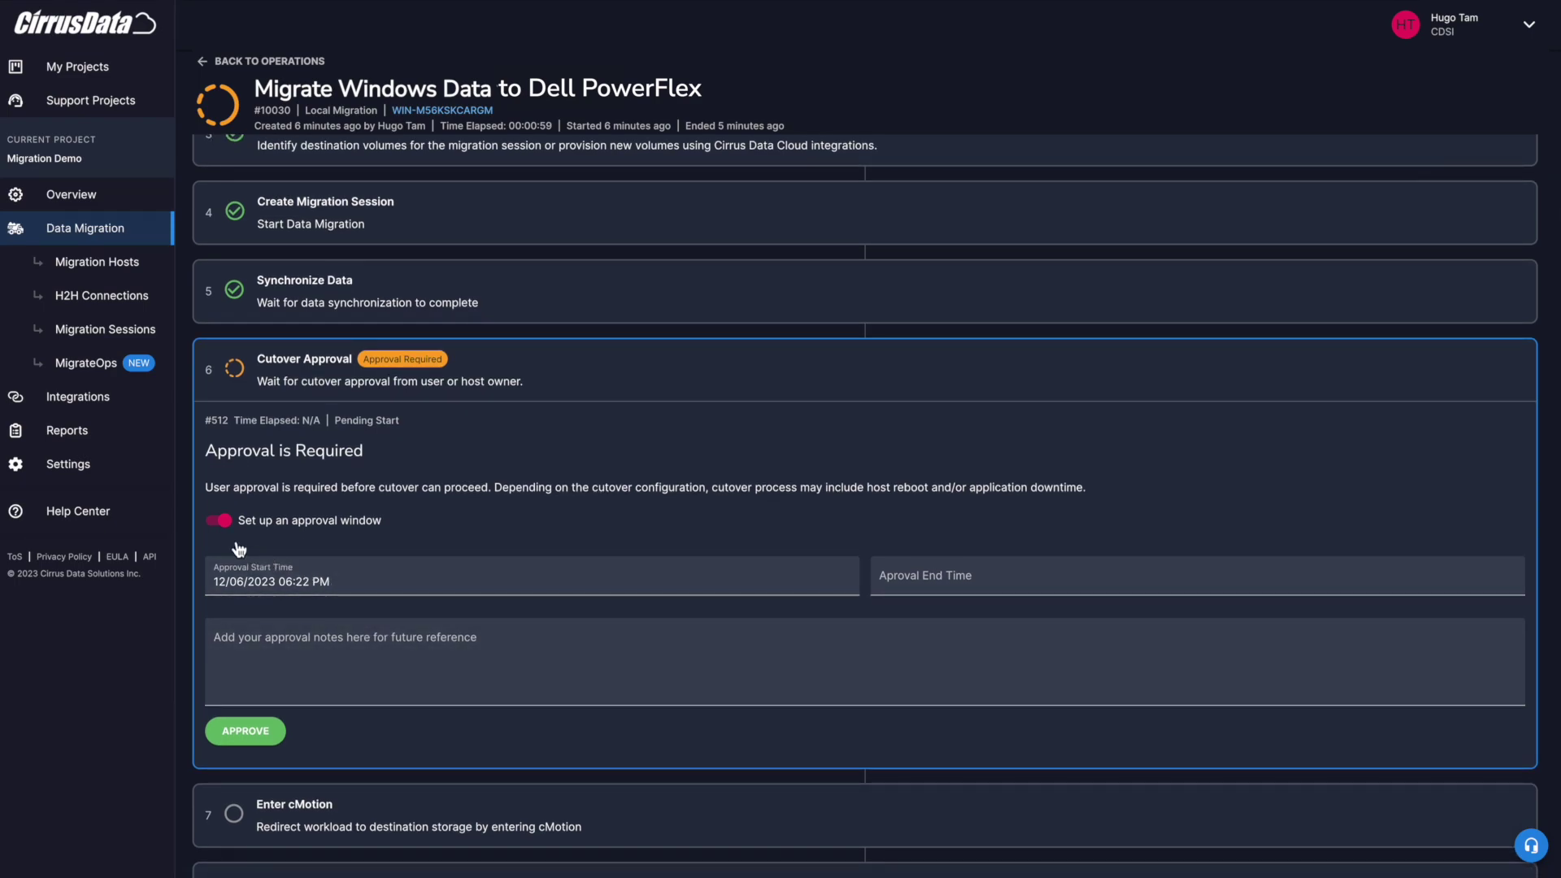
left_click(222, 521)
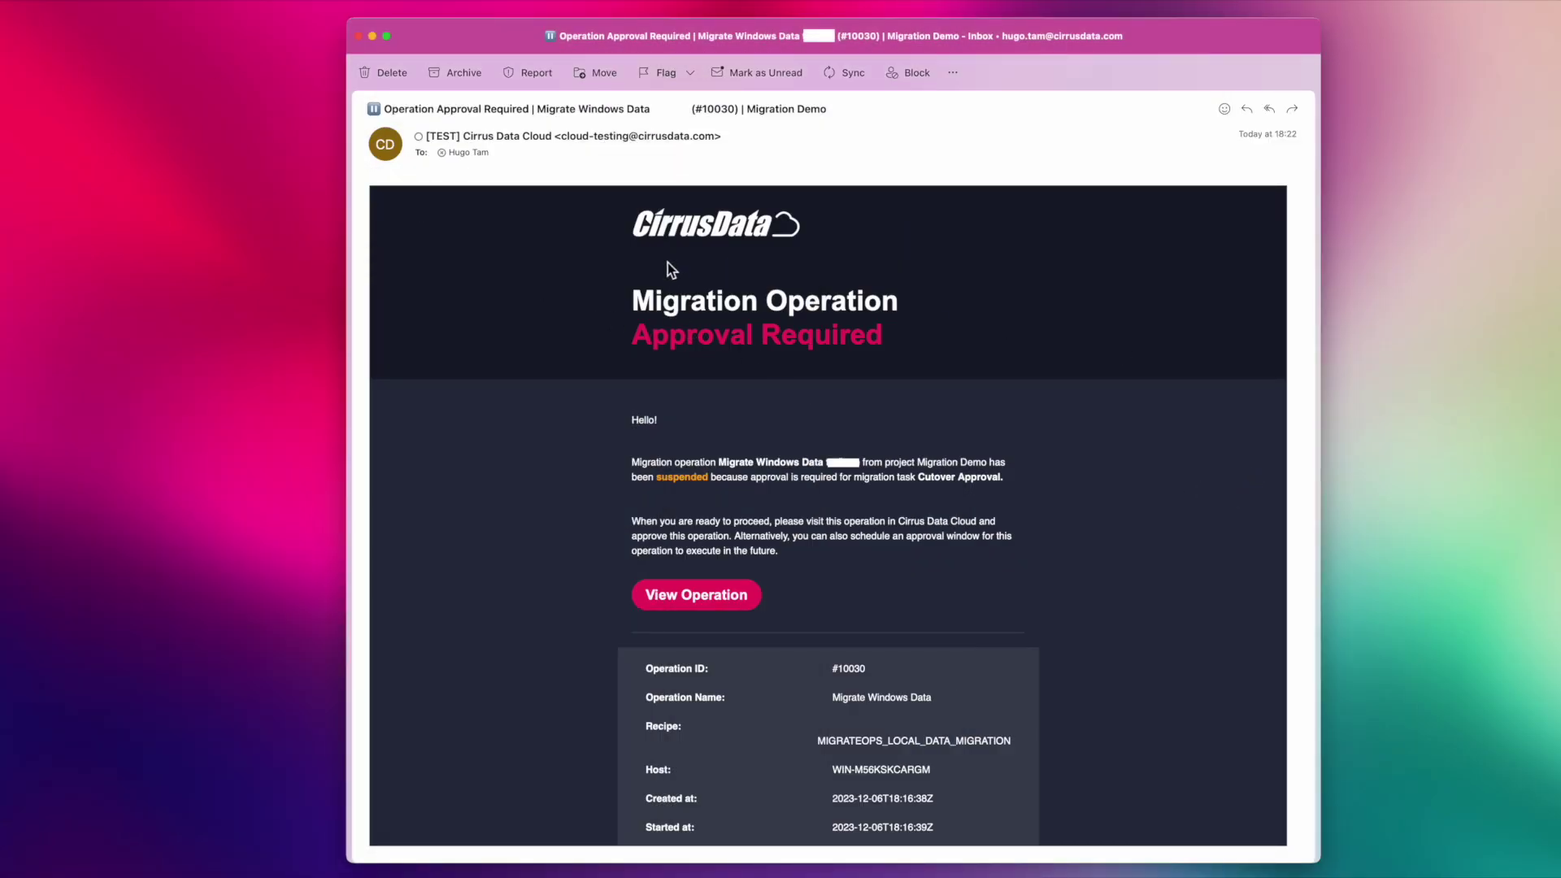
Review the approval-required notification in the mail app and approve the operation's cutover with the note "Approve!".
left_click_drag(638, 302, 915, 348)
left_click(915, 348)
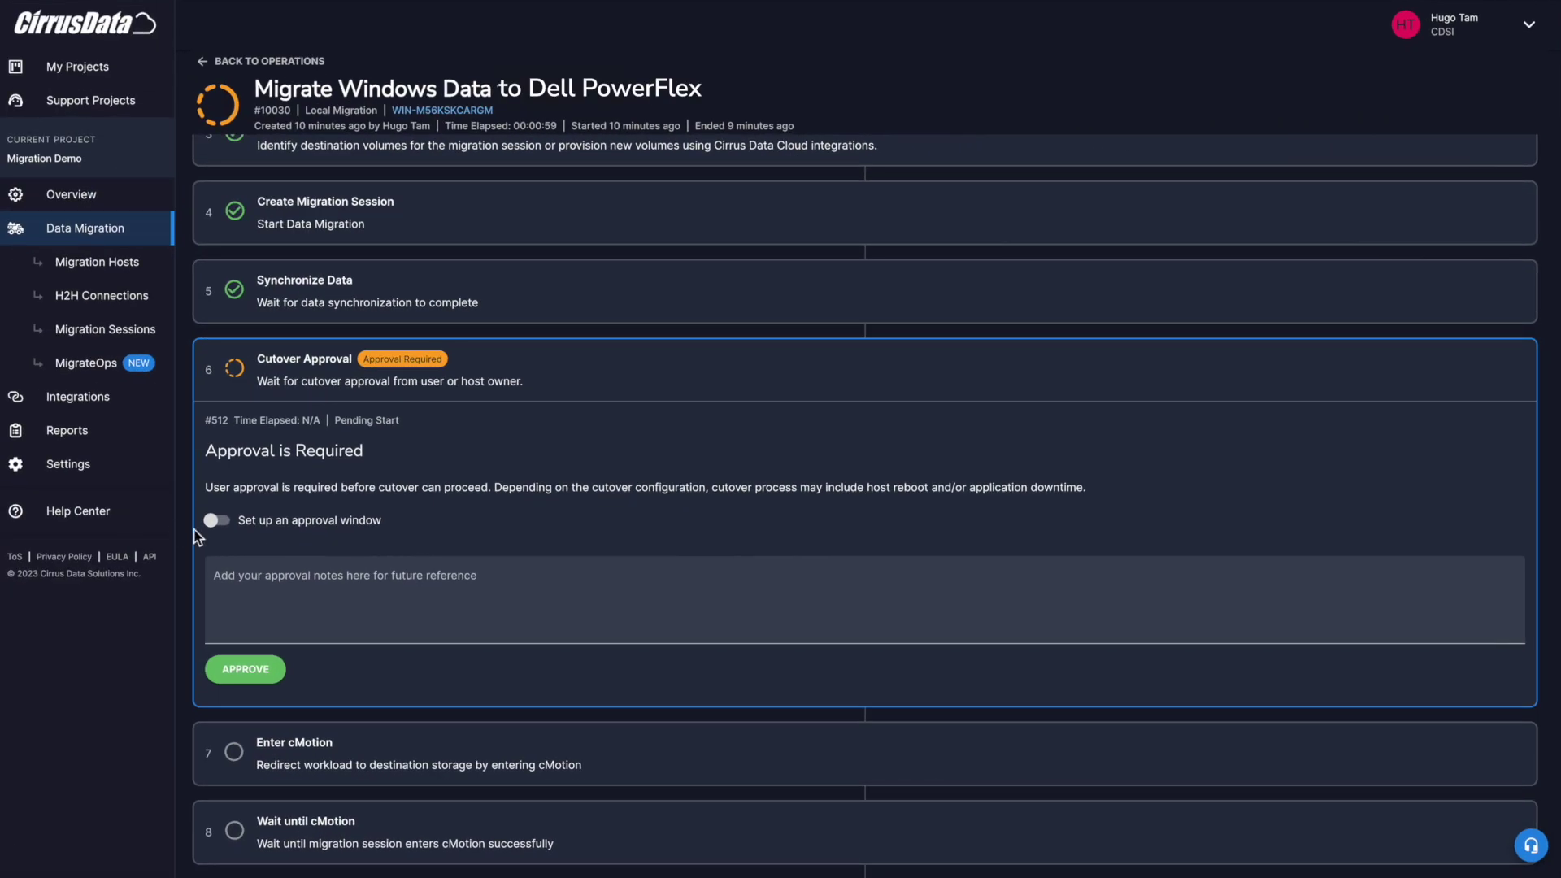
left_click(219, 579)
type("Approve!")
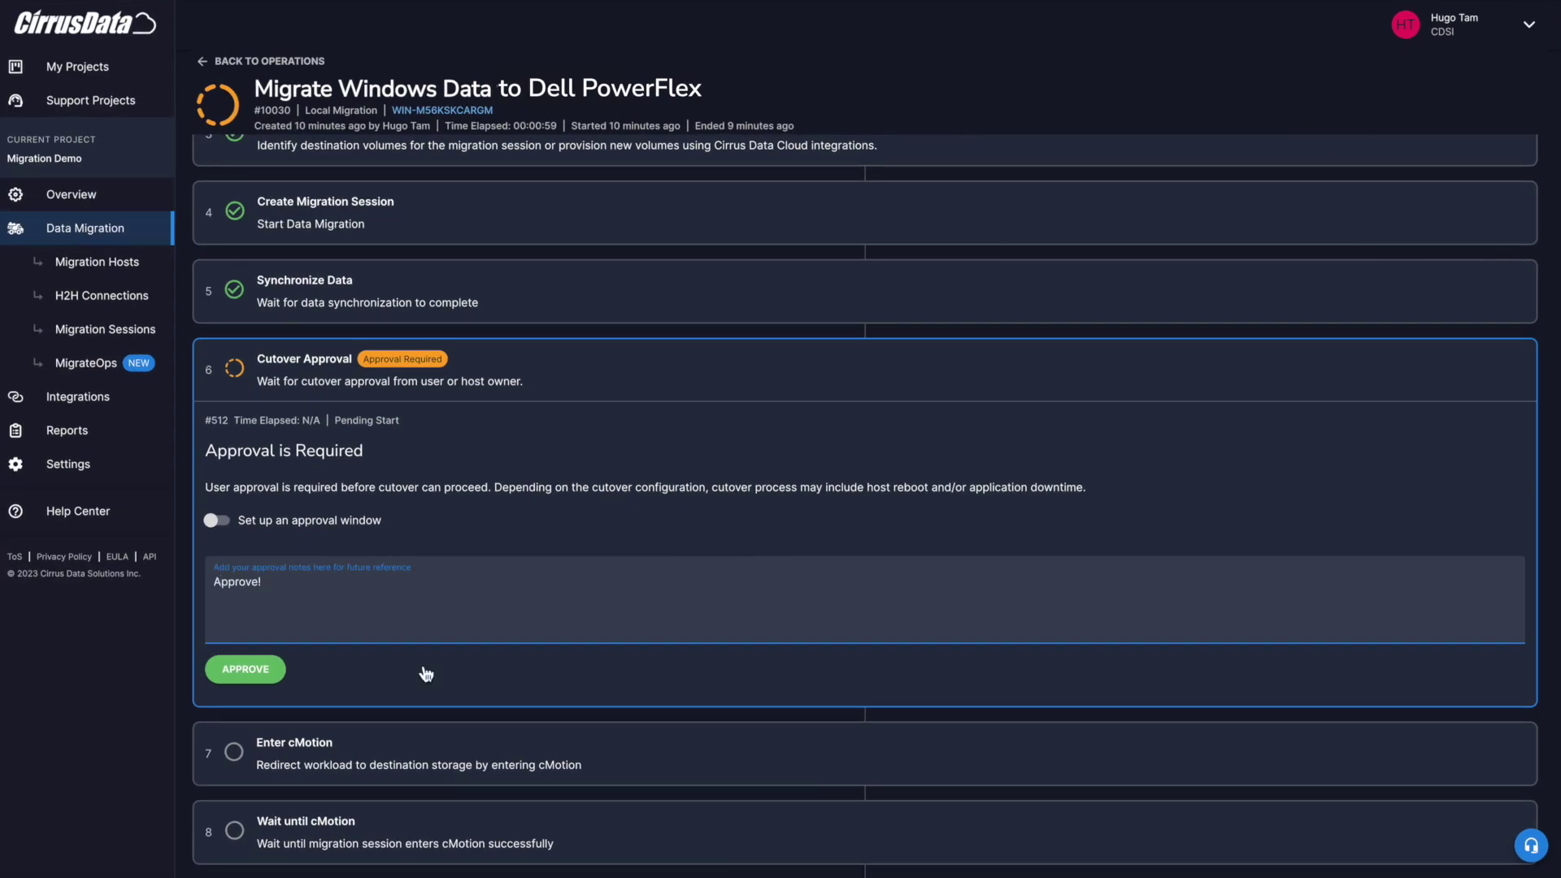
left_click(268, 669)
left_click(967, 488)
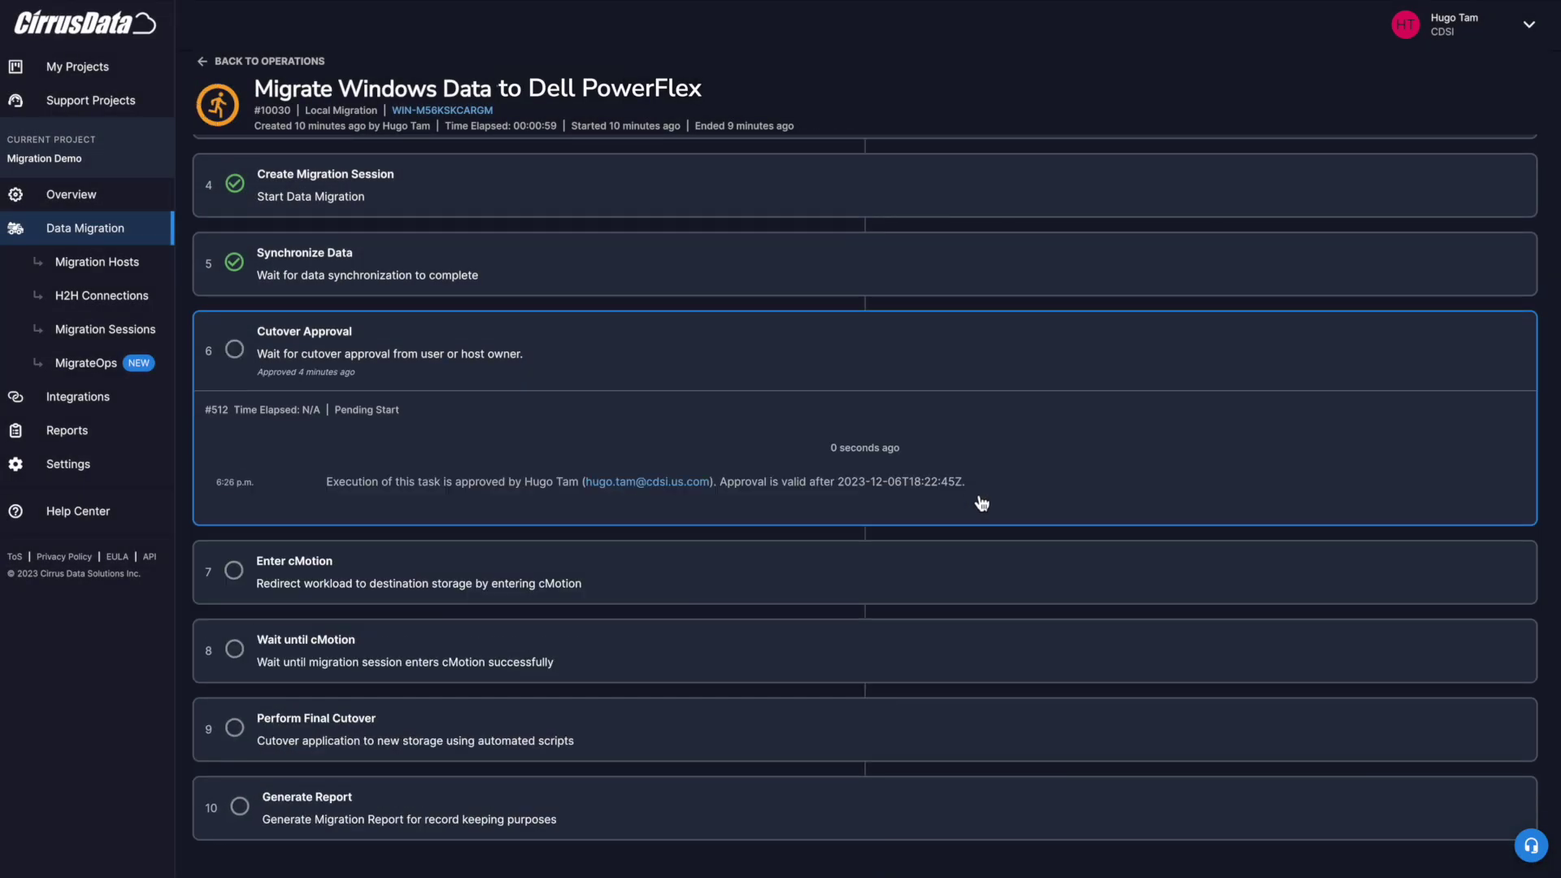